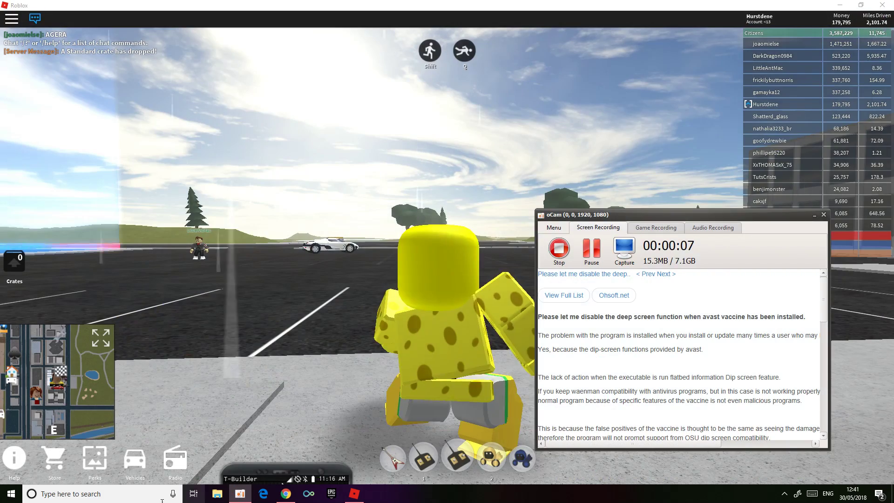
Spawn the blue Bugatti Veyron from the phone's Vehicles list and climb into its driver seat
{"action": "left_click", "coordinate": [217, 307]}
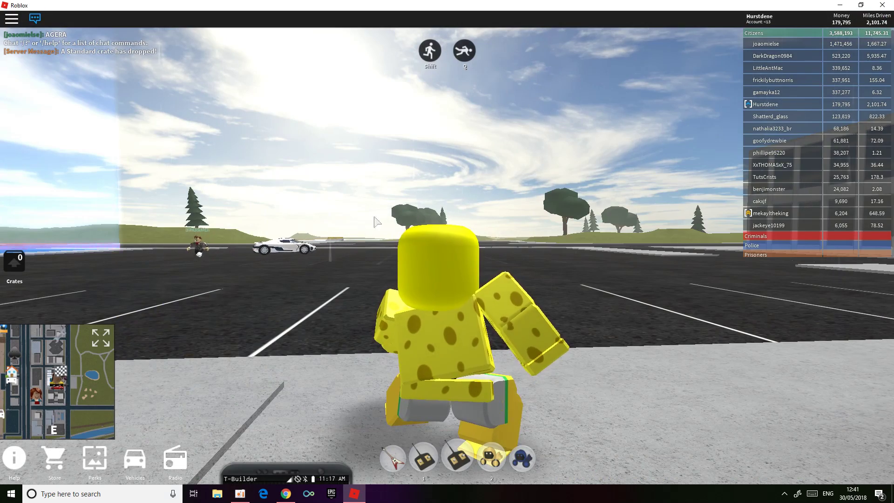
{"action": "key", "text": "Escape"}
{"action": "key", "text": "Escape"}
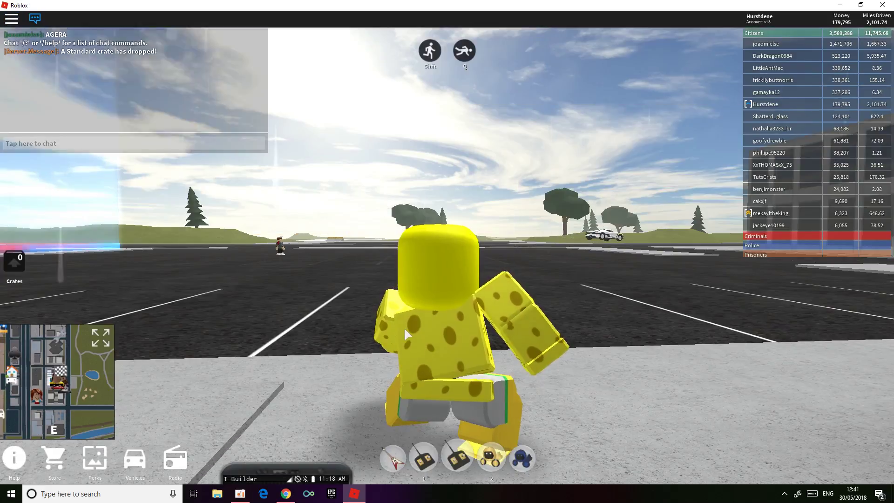
{"action": "left_click", "coordinate": [417, 257]}
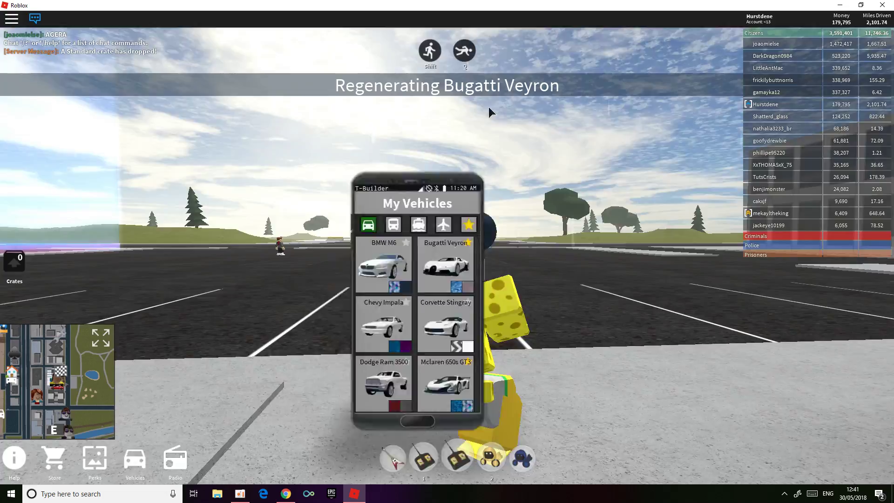
{"action": "key", "text": "w"}
{"action": "key", "text": "f"}
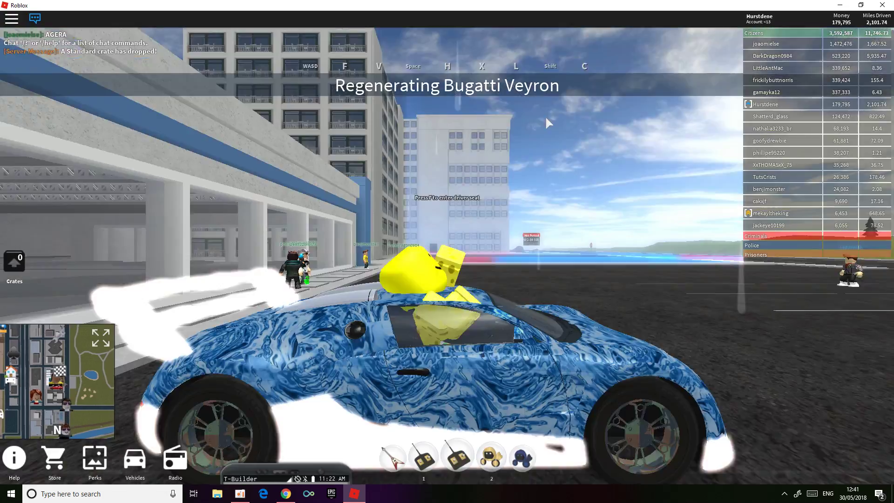
Pull out and steer the Bugatti along the city road, braking hard through the turns
{"action": "key", "text": "w"}
{"action": "key", "text": "w"}
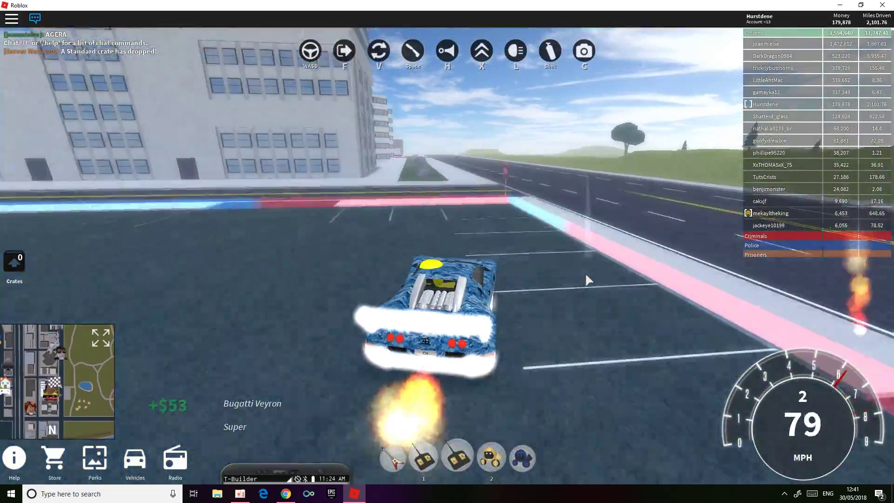
{"action": "key", "text": "d"}
{"action": "key", "text": "a"}
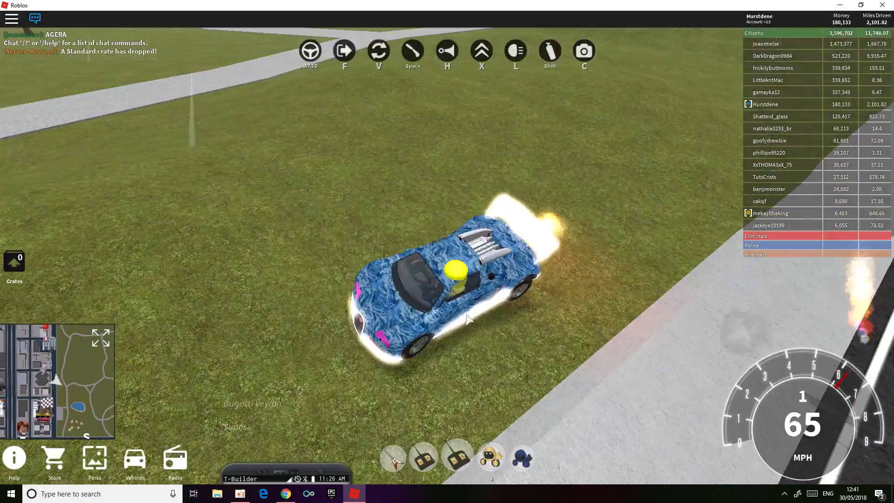
{"action": "key", "text": "s"}
{"action": "key", "text": "w"}
{"action": "key", "text": "d"}
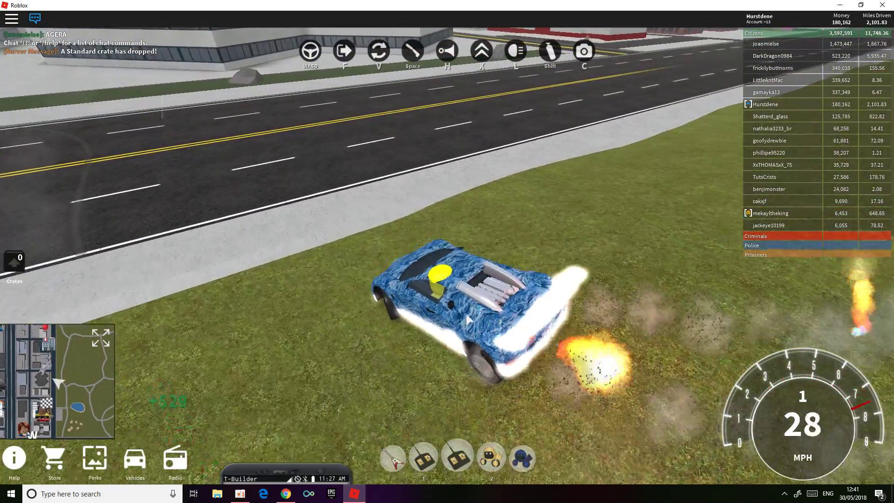
{"action": "key", "text": "a"}
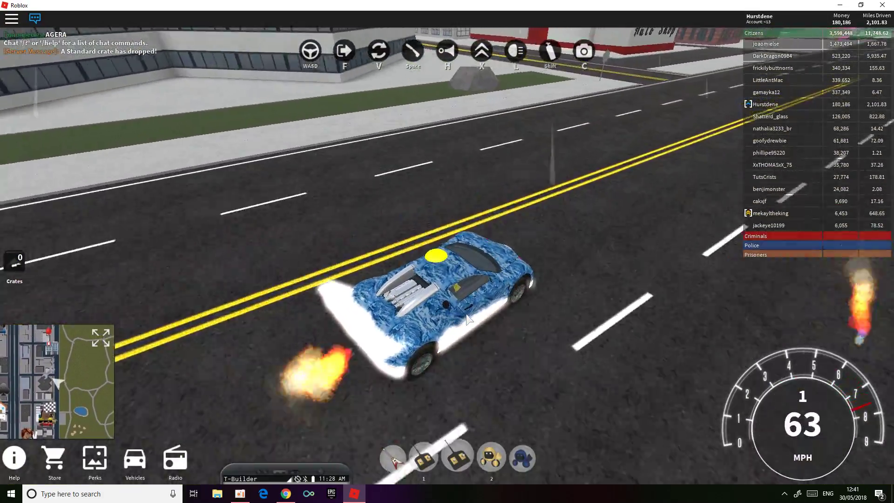
{"action": "key", "text": "w"}
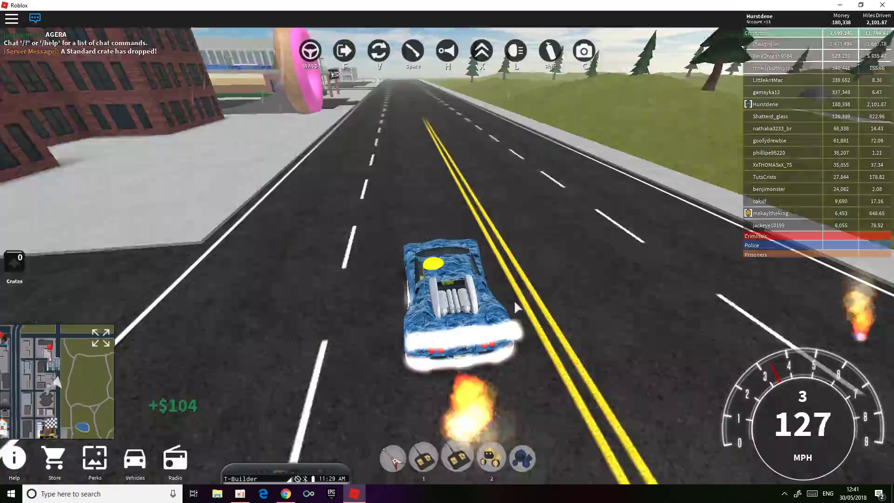
{"action": "key", "text": "d"}
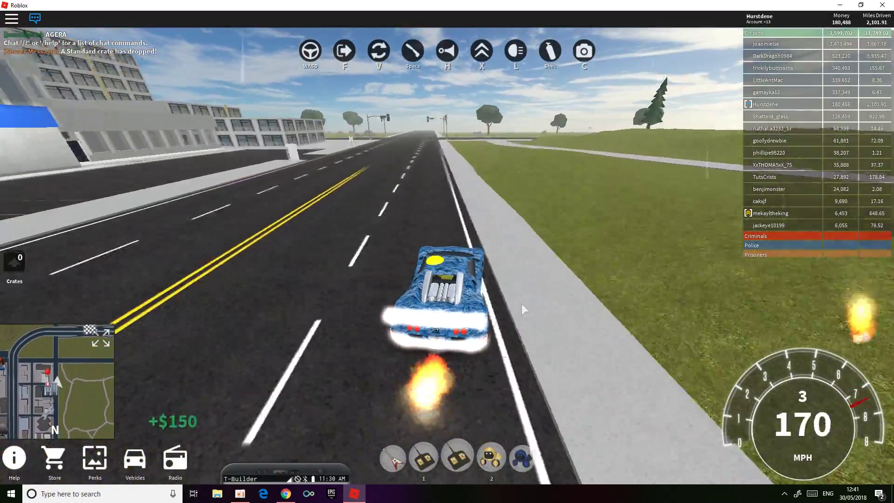
Turn around on the grass and weave back toward the city along the sidewalk
{"action": "key", "text": "s"}
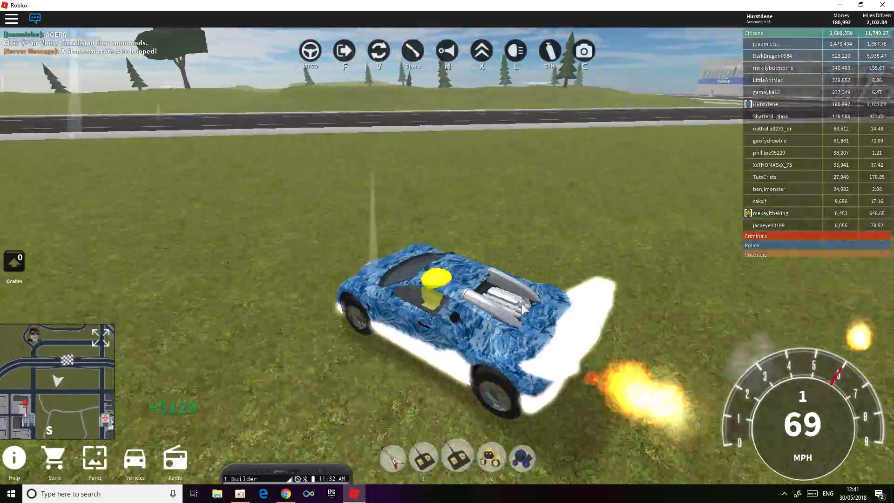
{"action": "key", "text": "w"}
{"action": "key", "text": "a"}
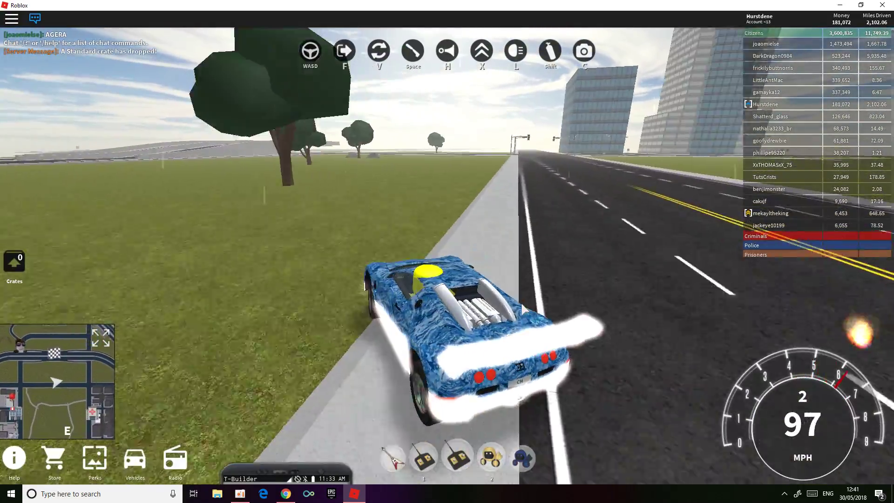
{"action": "key", "text": "d"}
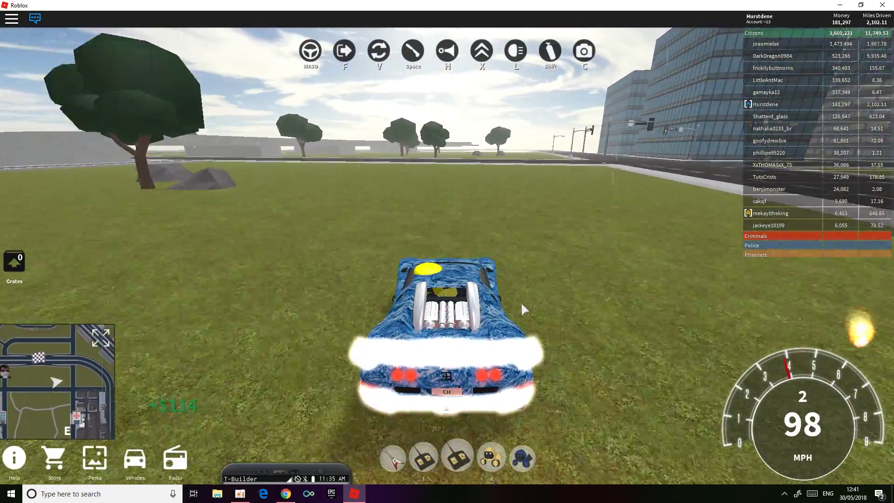
{"action": "key", "text": "a"}
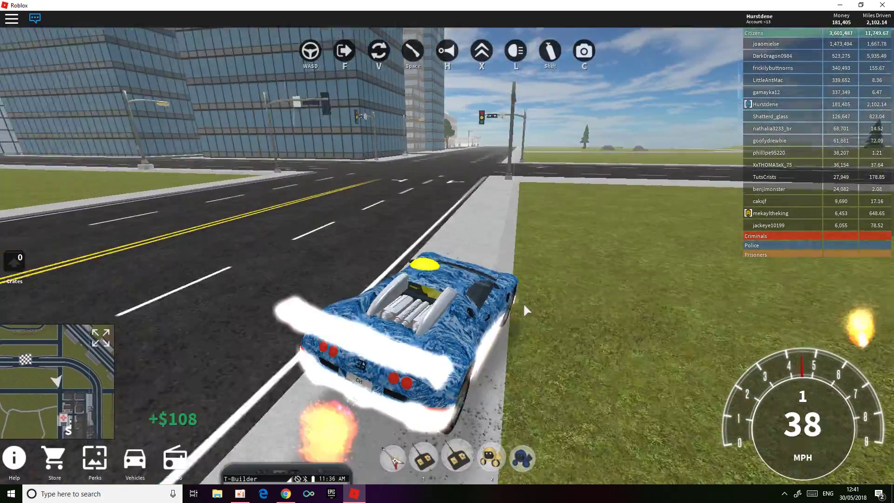
{"action": "key", "text": "d"}
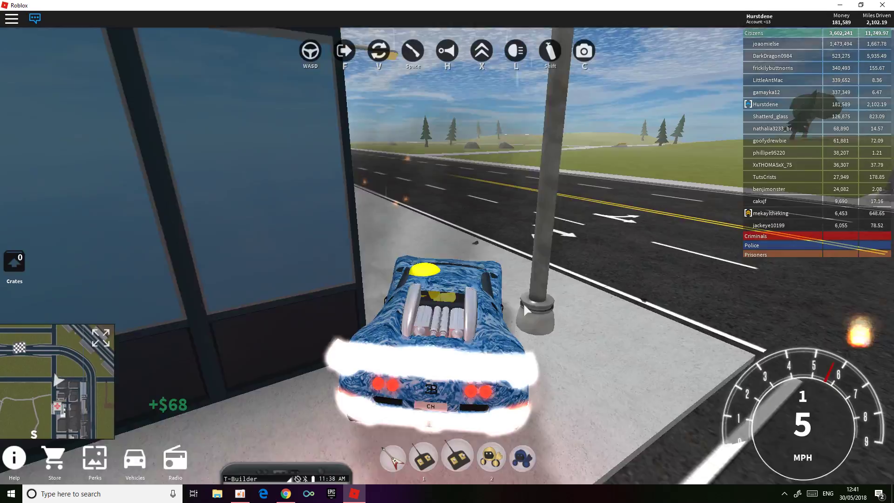
{"action": "key", "text": "w"}
Floor it with nitro past 200 MPH through the intersection
{"action": "key", "text": "w"}
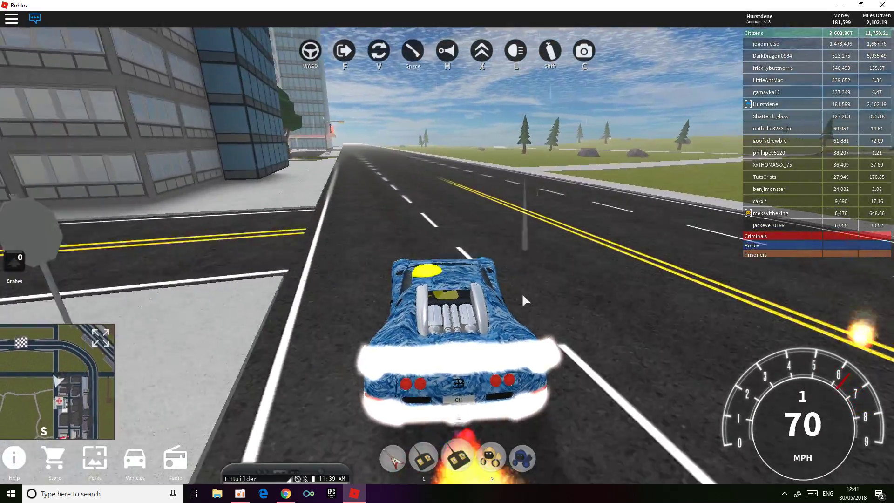
{"action": "key", "text": "w"}
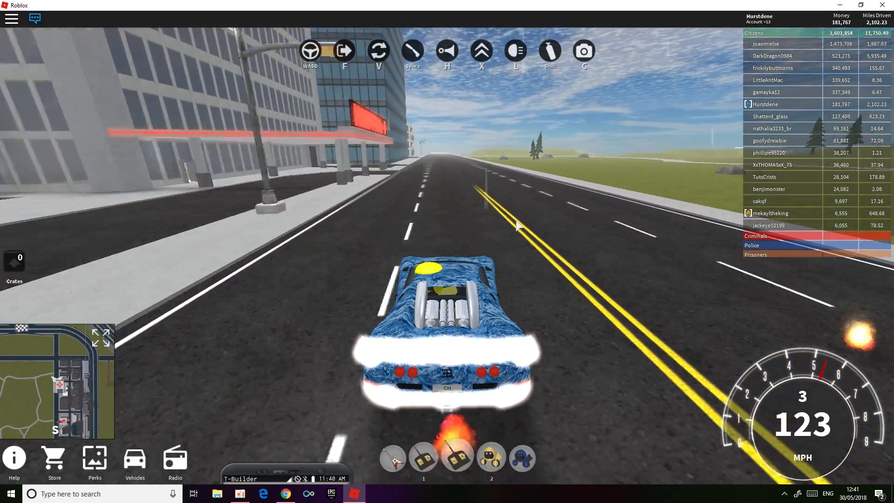
{"action": "key", "text": "w"}
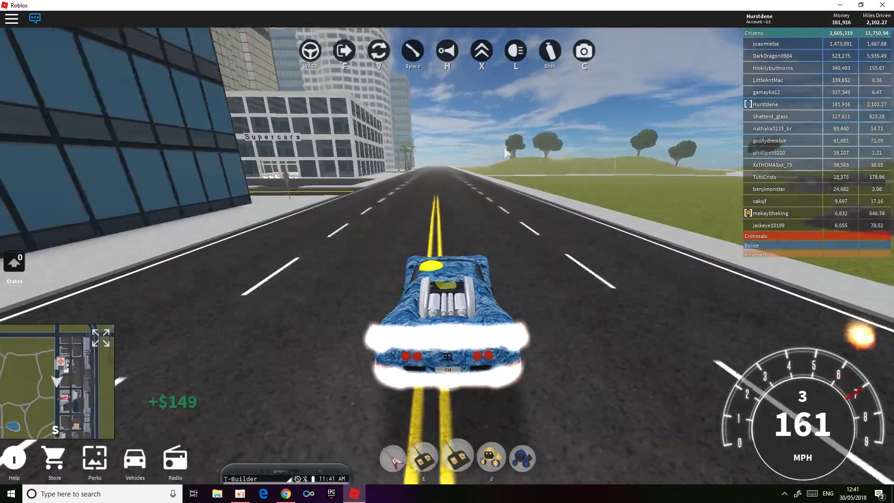
{"action": "key", "text": "shift"}
{"action": "key", "text": "w"}
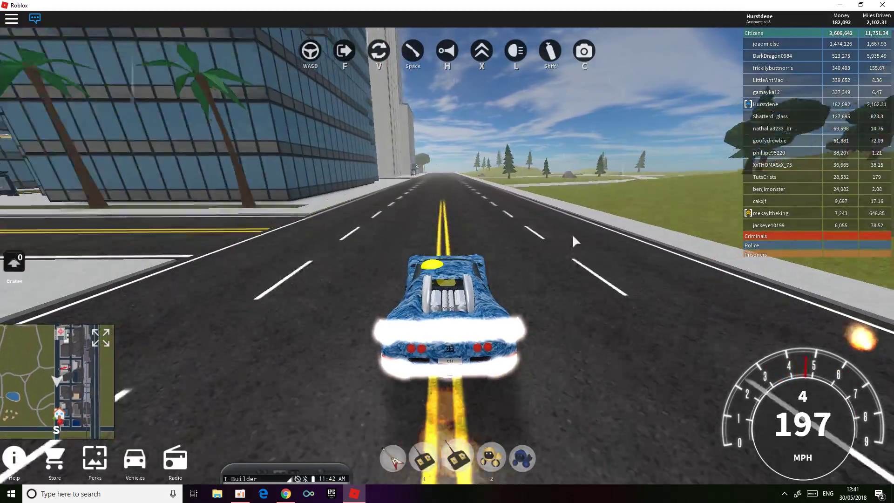
{"action": "key", "text": "w"}
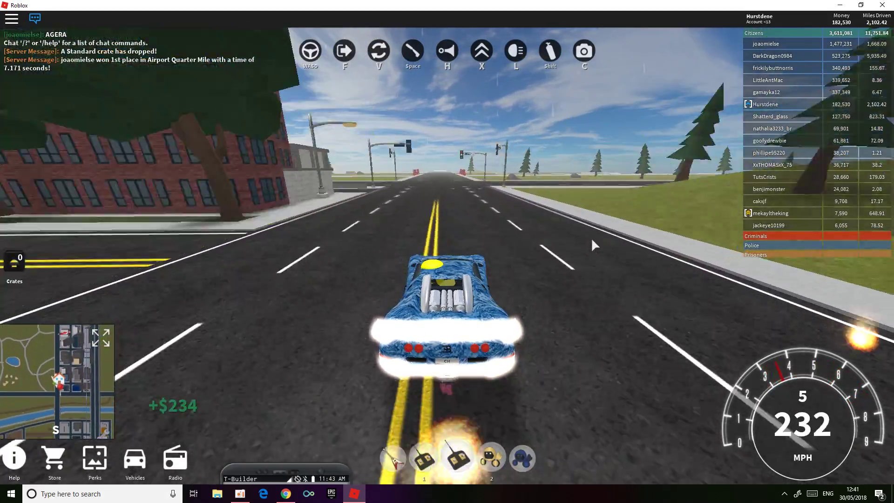
{"action": "key", "text": "w"}
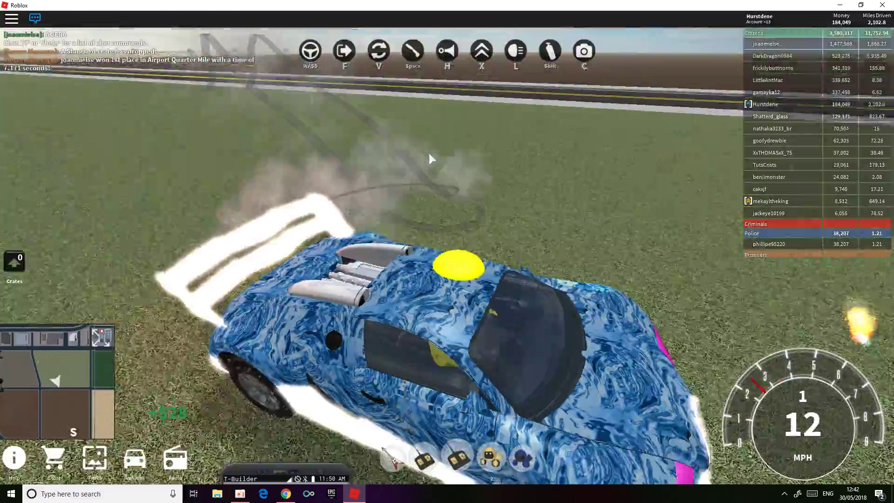
Accelerate away from the landing and turn through the airport intersection onto the northbound road
{"action": "key", "text": "w"}
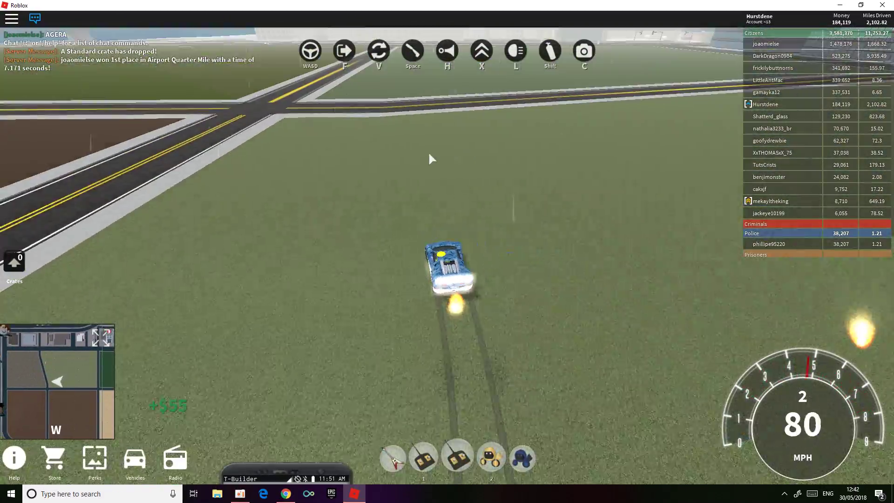
{"action": "key", "text": "a"}
{"action": "key", "text": "a"}
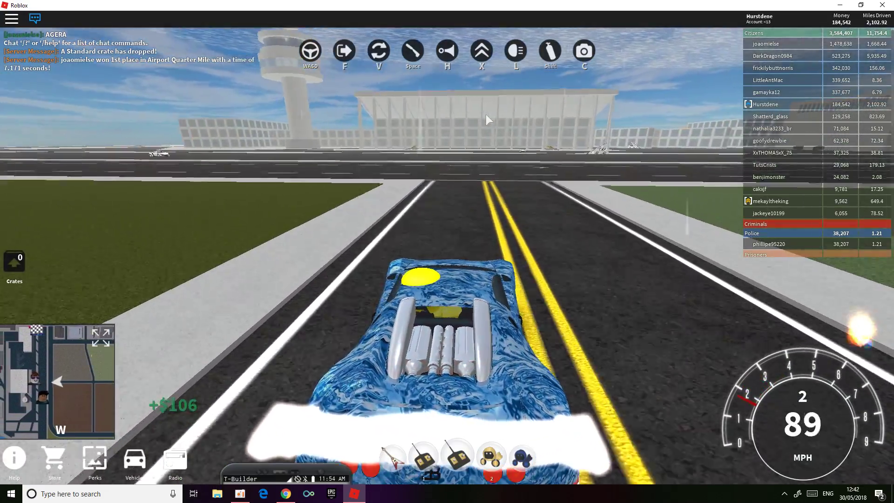
{"action": "key", "text": "w"}
{"action": "key", "text": "d"}
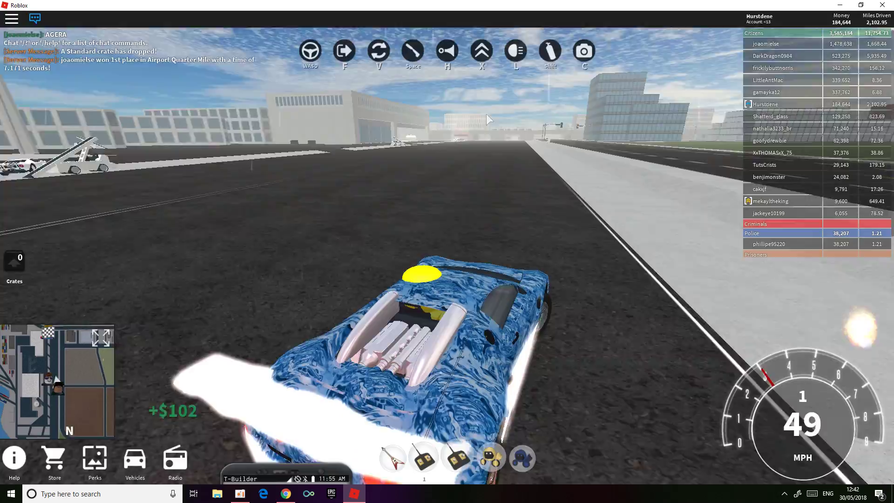
{"action": "key", "text": "w"}
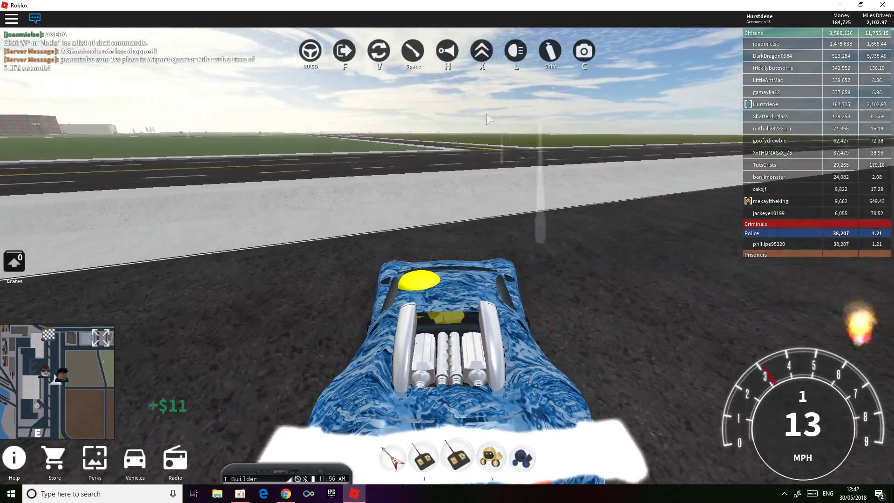
{"action": "key", "text": "a"}
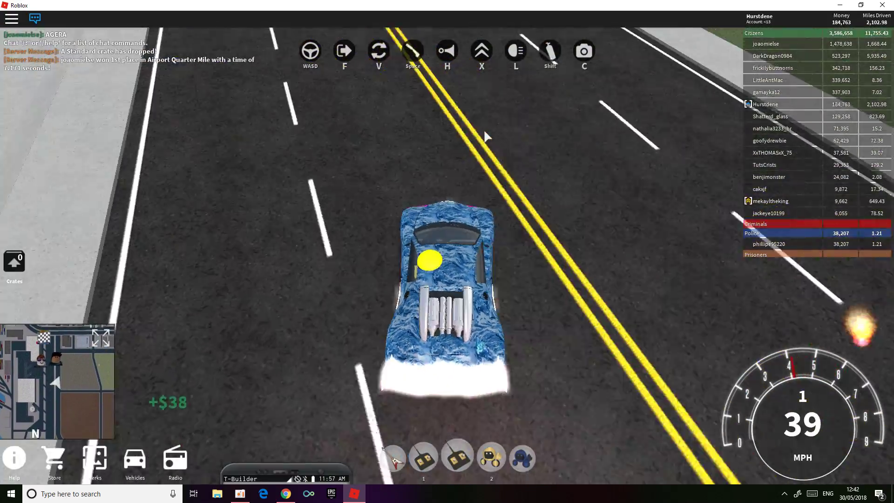
Nitro-boost down the road out of the tunnel toward the fields and intersection
{"action": "key", "text": "w"}
{"action": "key", "text": "shift"}
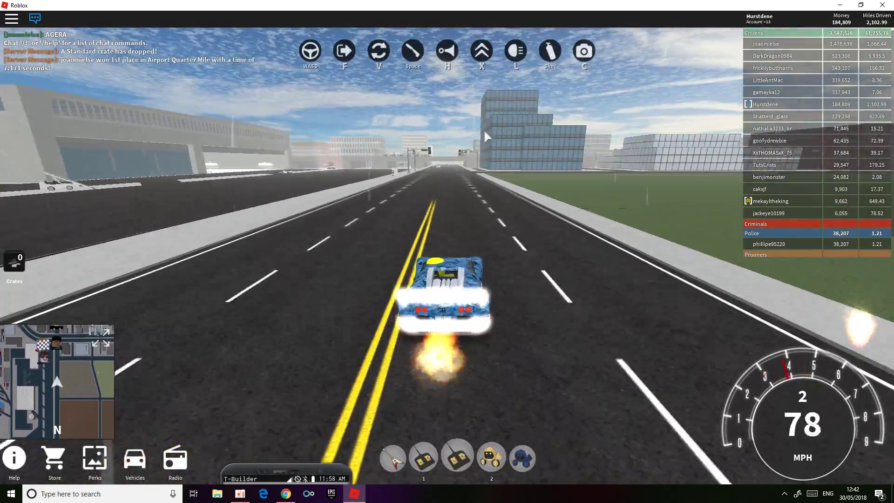
{"action": "key", "text": "w"}
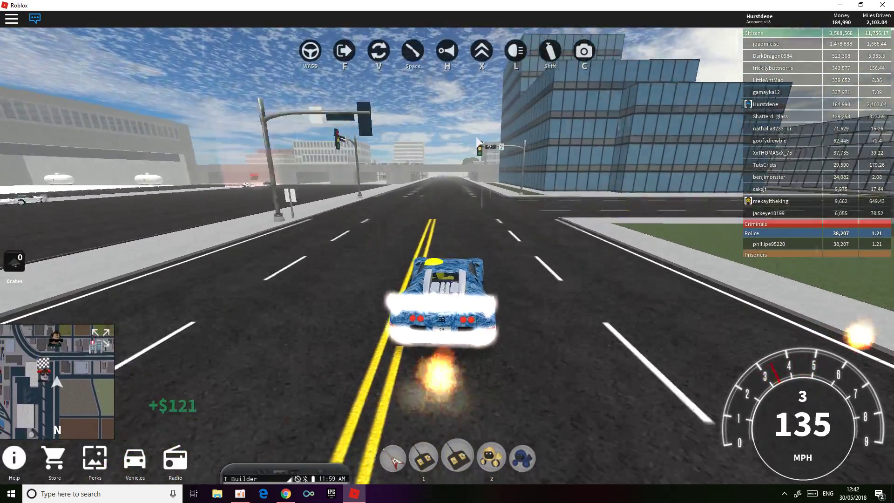
{"action": "key", "text": "w"}
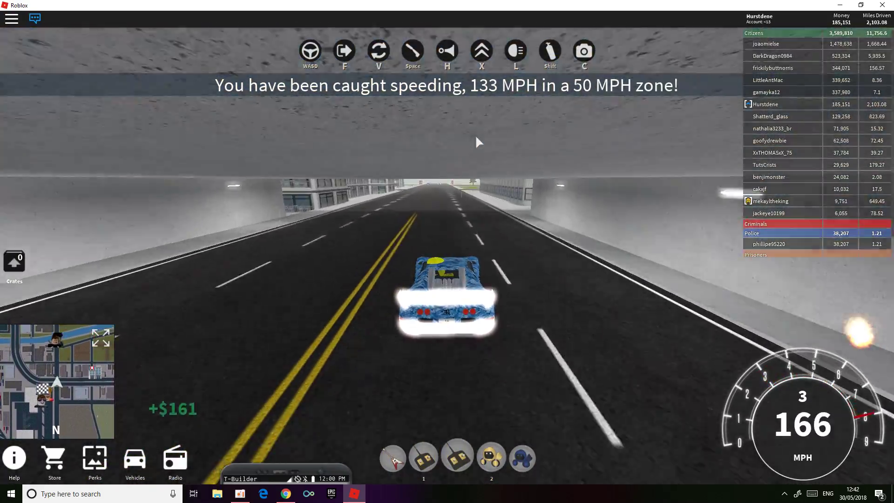
{"action": "key", "text": "w"}
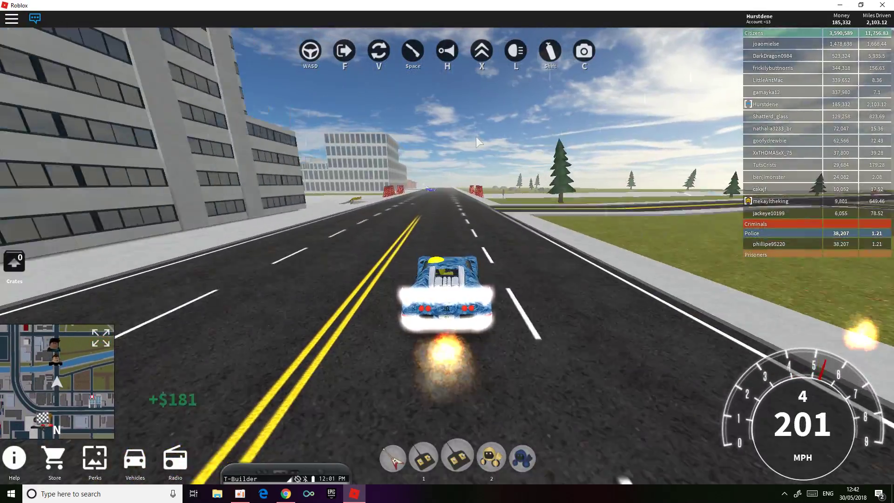
{"action": "key", "text": "w"}
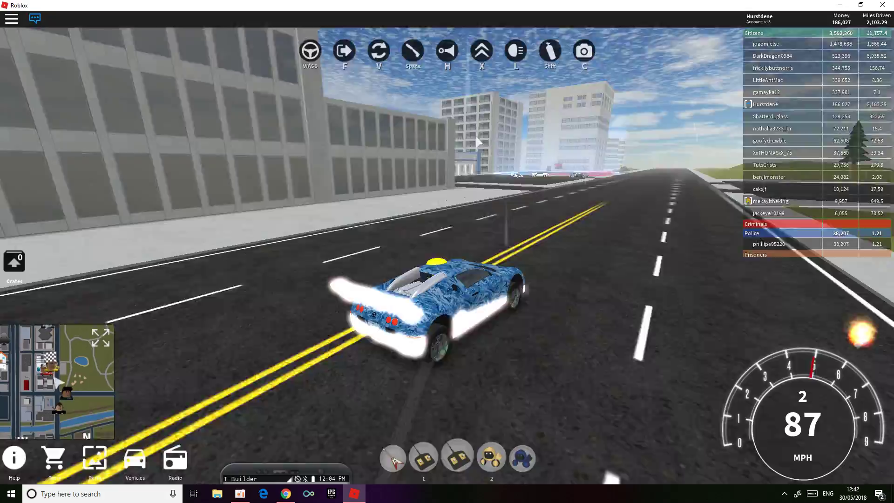
{"action": "key", "text": "w"}
Swerve across the grass and paved path past the police station
{"action": "key", "text": "a"}
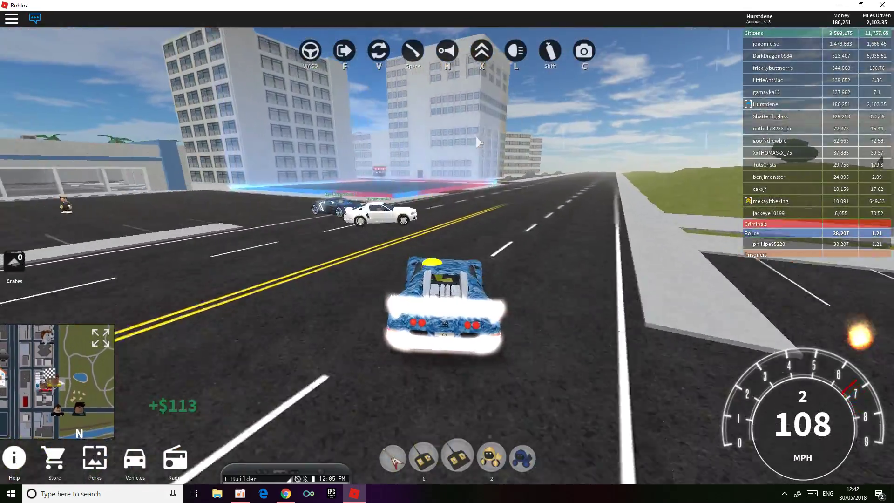
{"action": "key", "text": "w"}
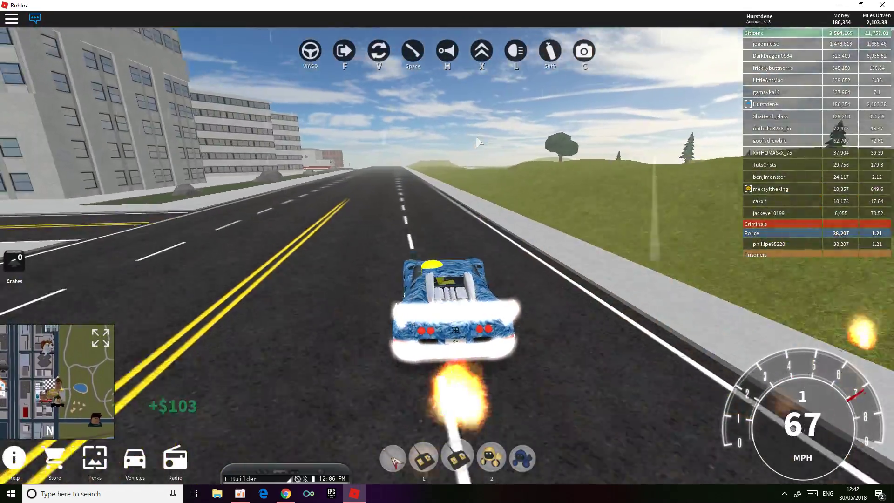
{"action": "key", "text": "d"}
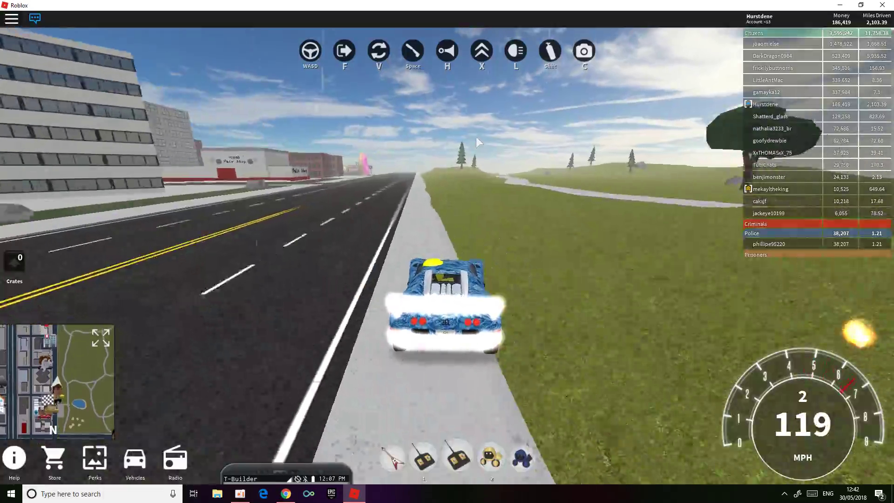
{"action": "key", "text": "w"}
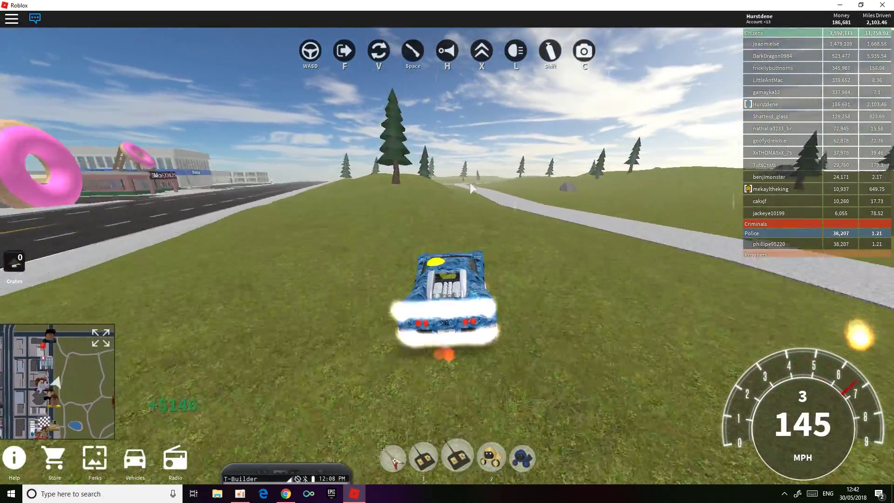
{"action": "key", "text": "a"}
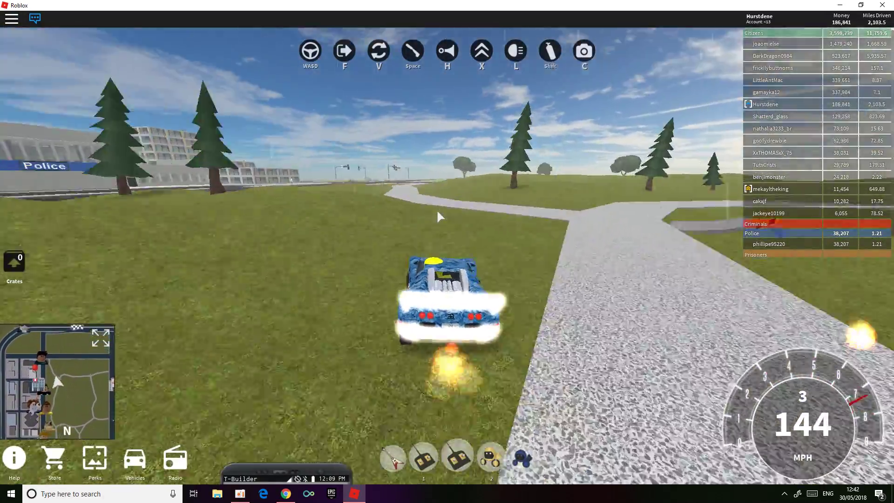
{"action": "key", "text": "a"}
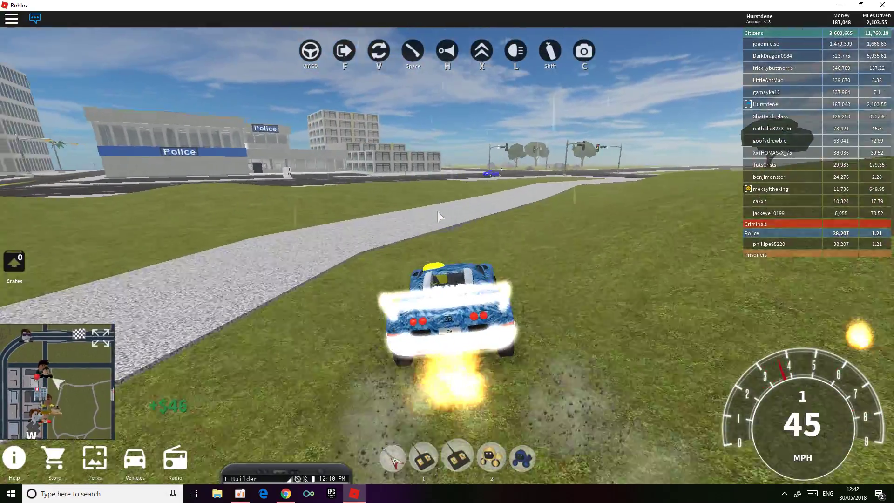
{"action": "key", "text": "d"}
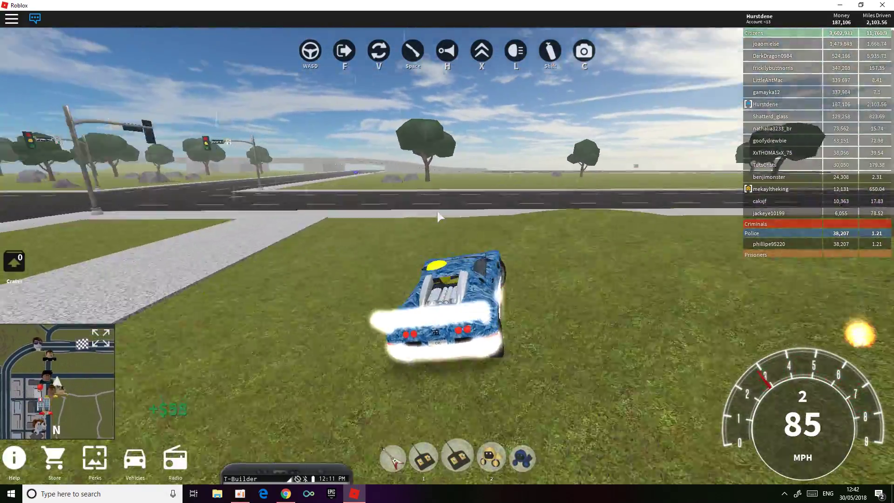
{"action": "key", "text": "d"}
{"action": "key", "text": "a"}
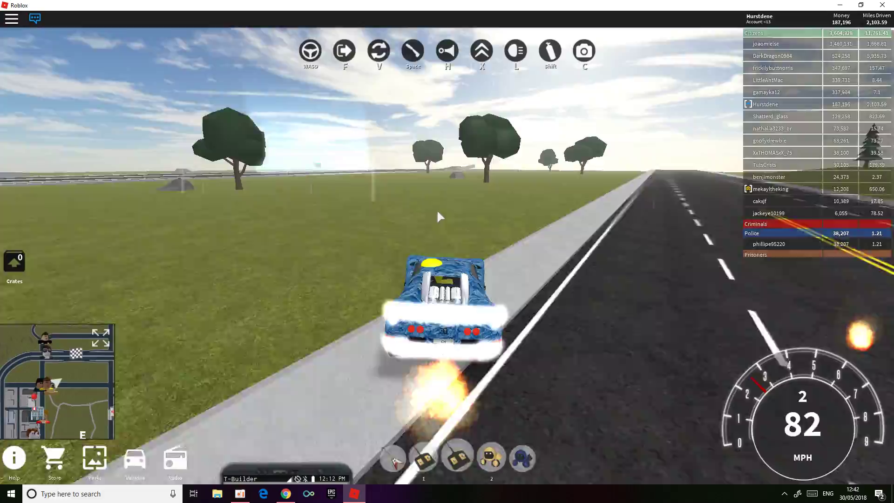
Join the highway and boost through its right and left curves
{"action": "key", "text": "d"}
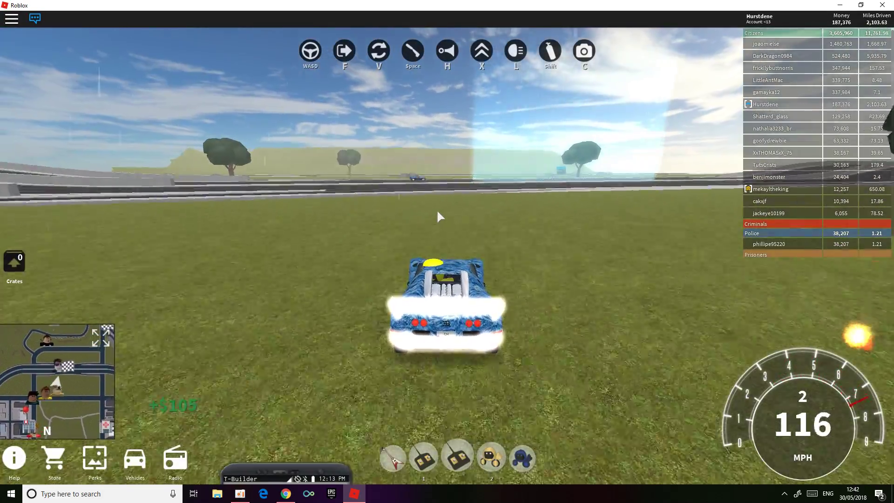
{"action": "key", "text": "d"}
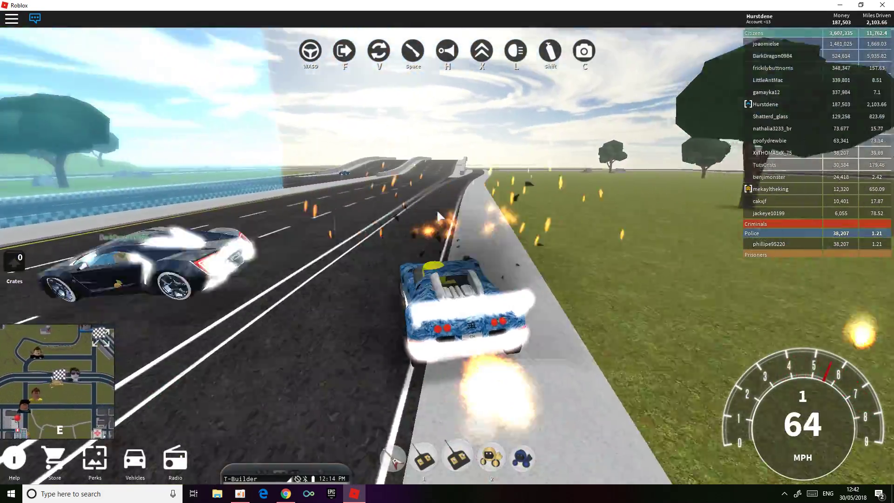
{"action": "key", "text": "d"}
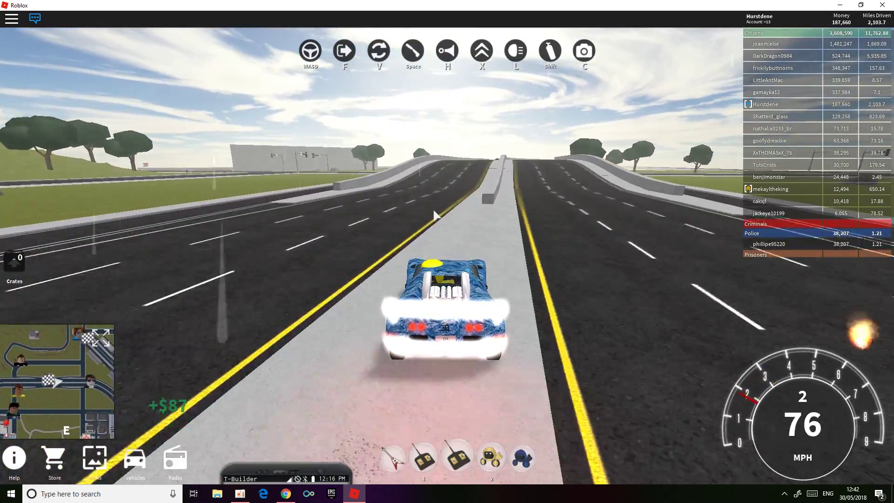
{"action": "key", "text": "a"}
{"action": "key", "text": "shift"}
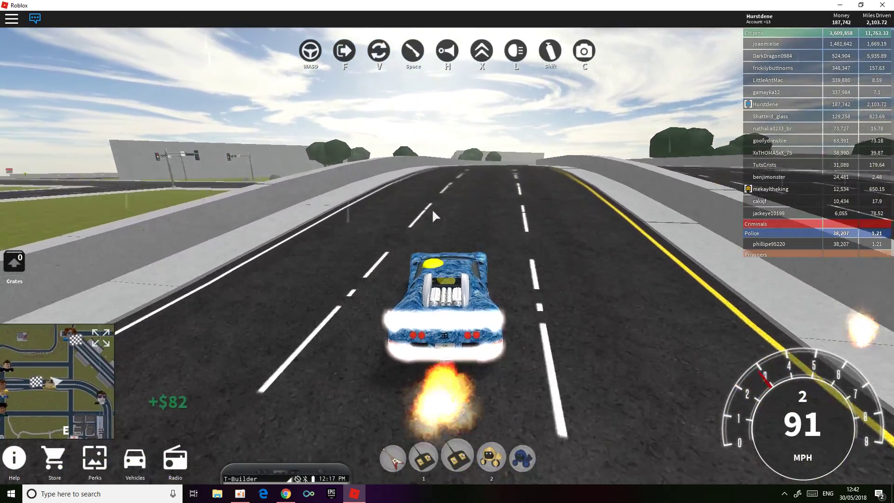
{"action": "key", "text": "d"}
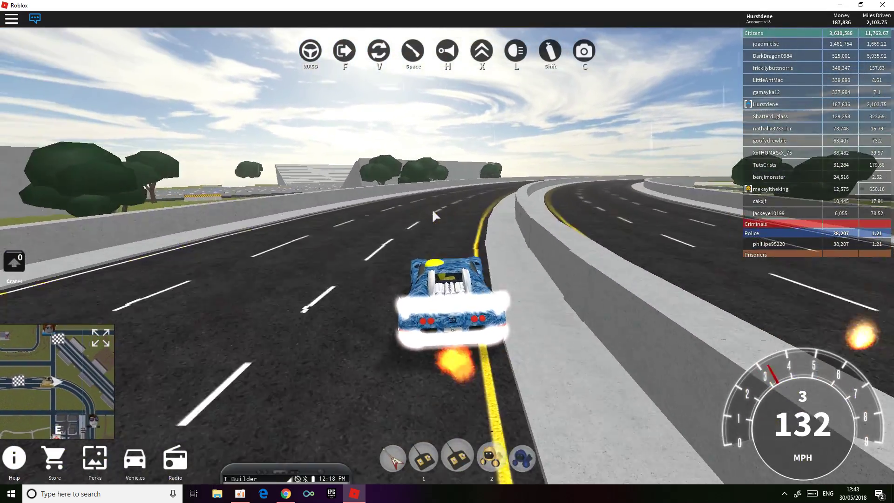
{"action": "key", "text": "a"}
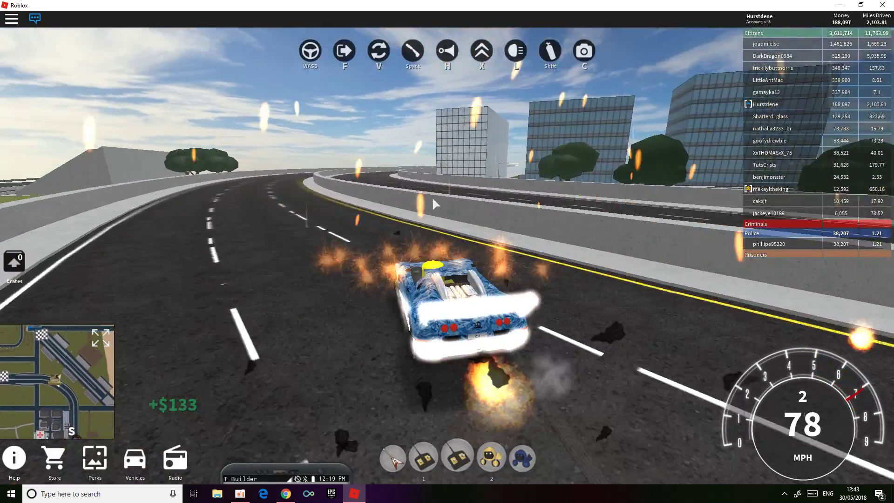
{"action": "key", "text": "a"}
{"action": "key", "text": "d"}
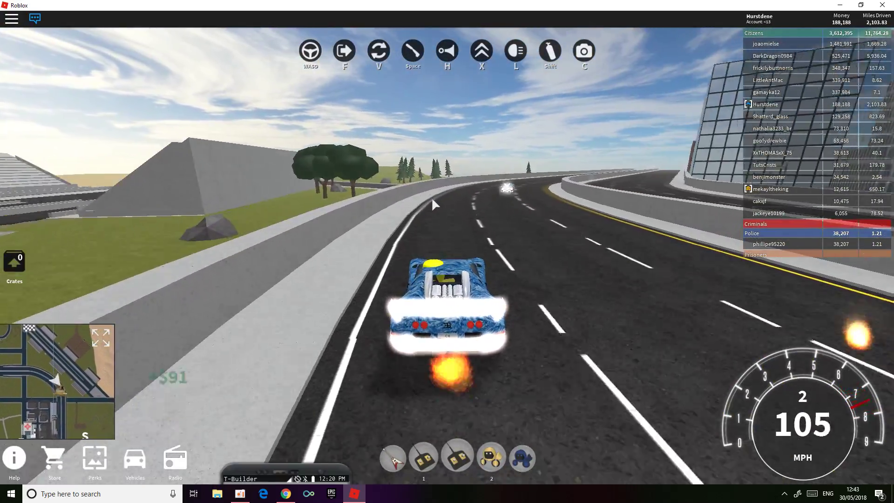
Hit top speed with nitro on the straight, then brake and cruise slowly along the highway
{"action": "key", "text": "w"}
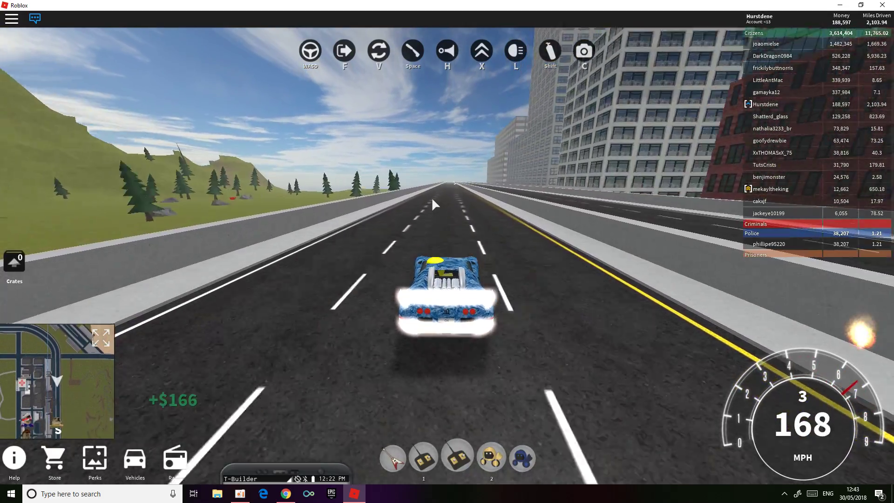
{"action": "key", "text": "shift"}
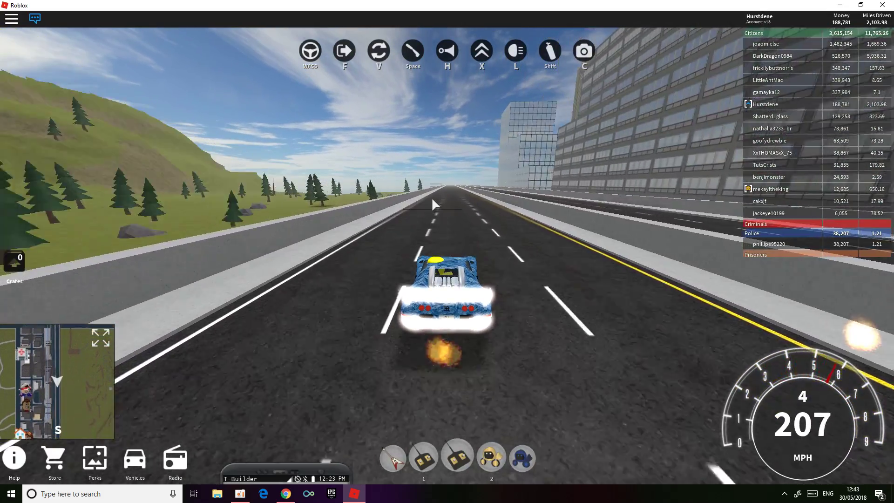
{"action": "key", "text": "a"}
{"action": "key", "text": "d"}
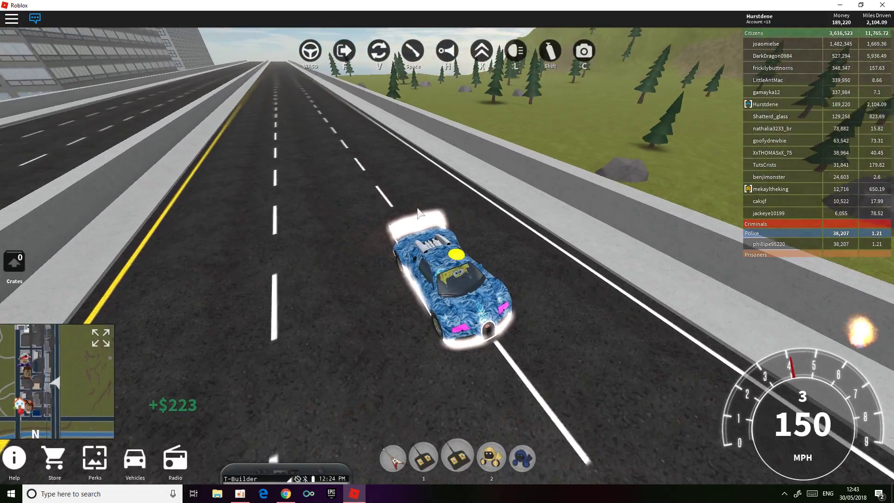
{"action": "key", "text": "s"}
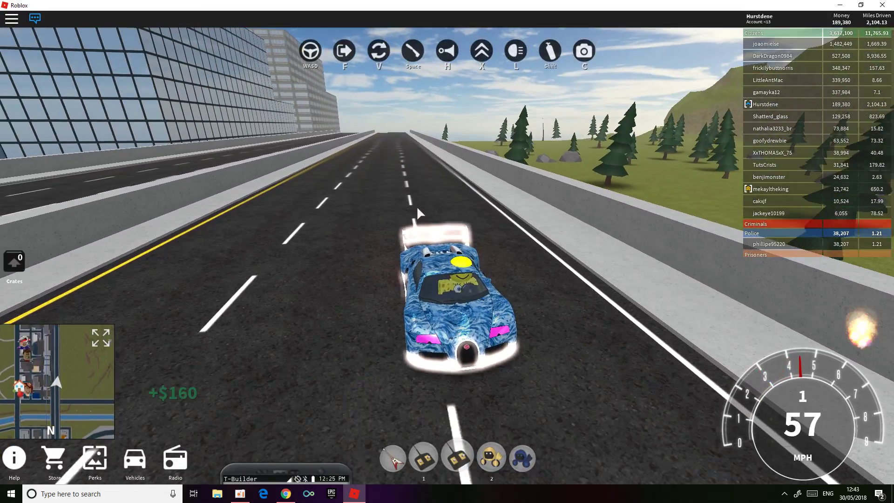
{"action": "key", "text": "w"}
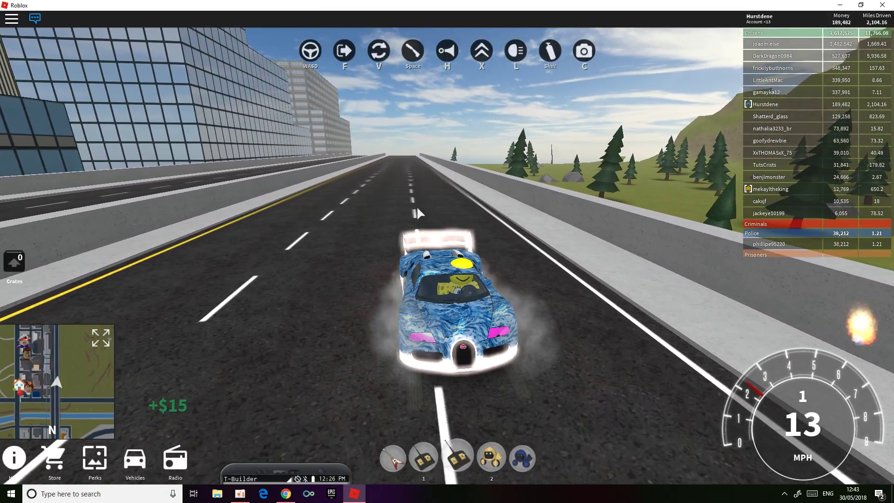
{"action": "key", "text": "d"}
{"action": "key", "text": "a"}
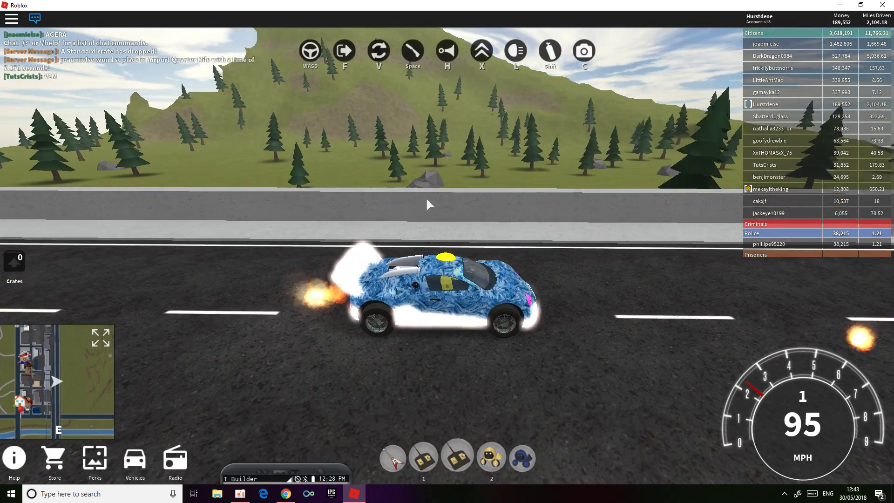
{"action": "key", "text": "s"}
{"action": "key", "text": "s"}
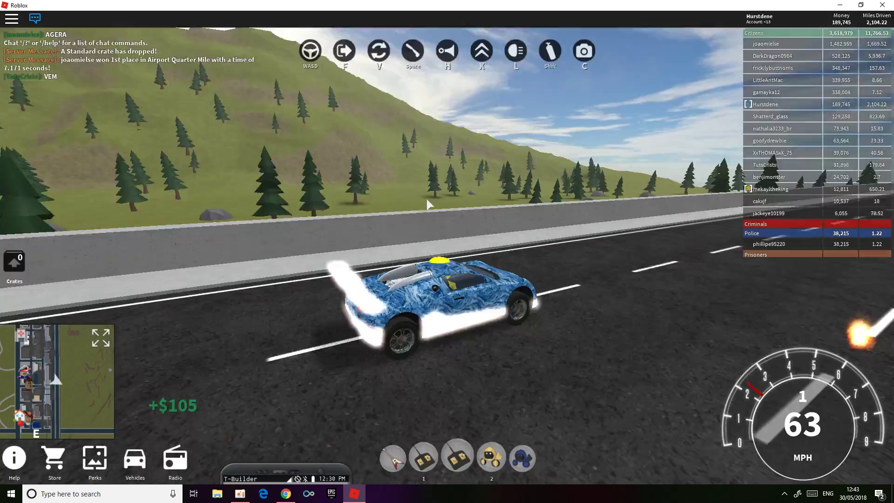
{"action": "key", "text": "w"}
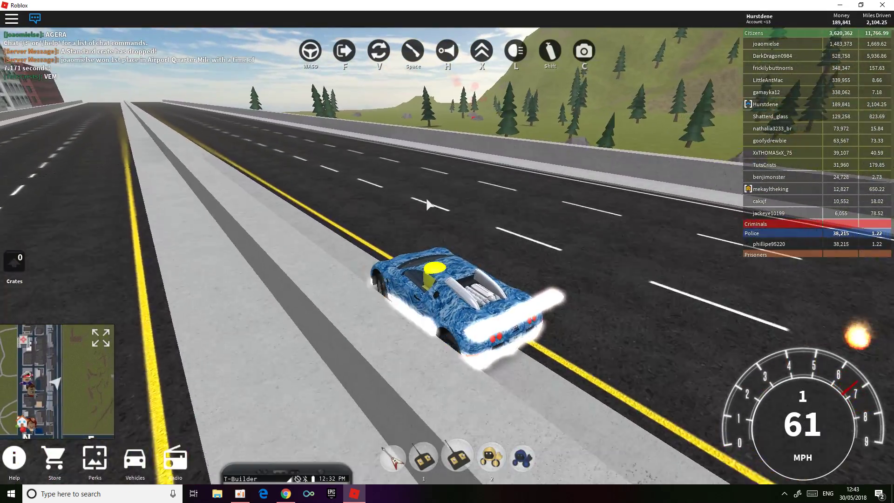
Leave the Bugatti at the barrier and drive off in the BMW M6
{"action": "key", "text": "d"}
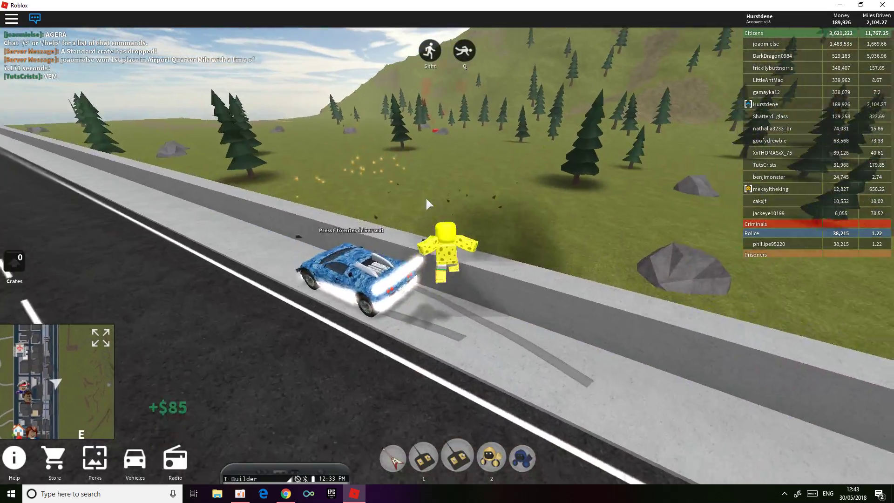
{"action": "key", "text": "w"}
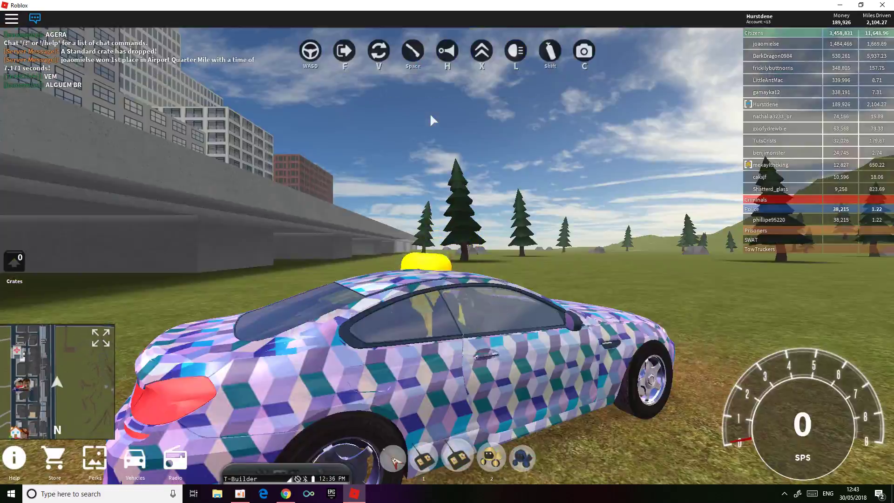
{"action": "key", "text": "w"}
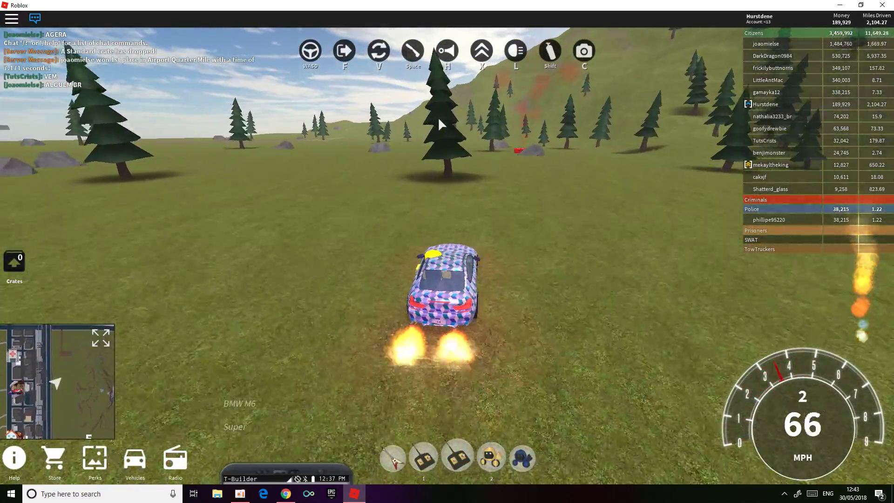
Walk onto the red Exotic crate beside the rock to collect it
{"action": "key", "text": "space"}
{"action": "key", "text": "w"}
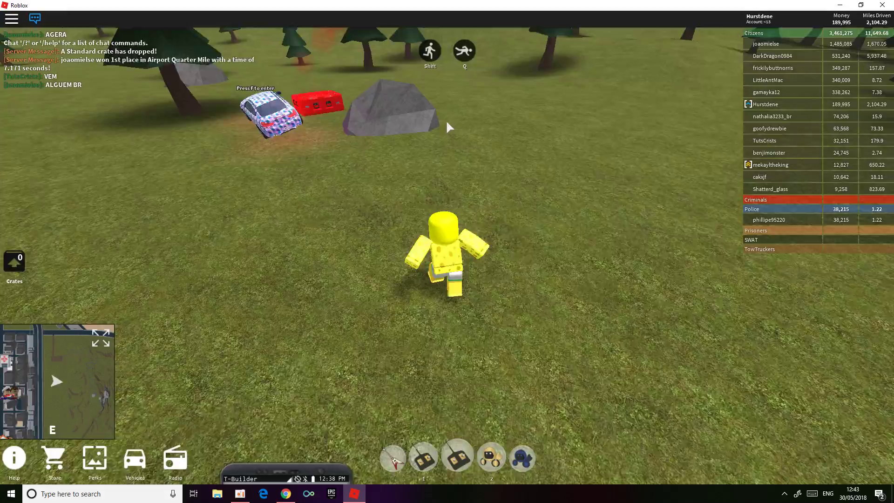
{"action": "key", "text": "w"}
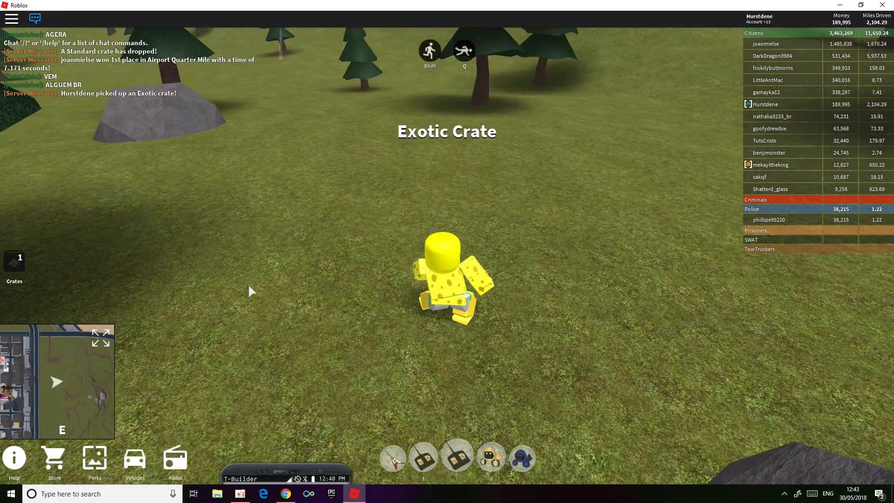
Open the Exotic Crate, skip the spinner for a duplicate Pearlescent (+$40,000), and close it
{"action": "key", "text": "w"}
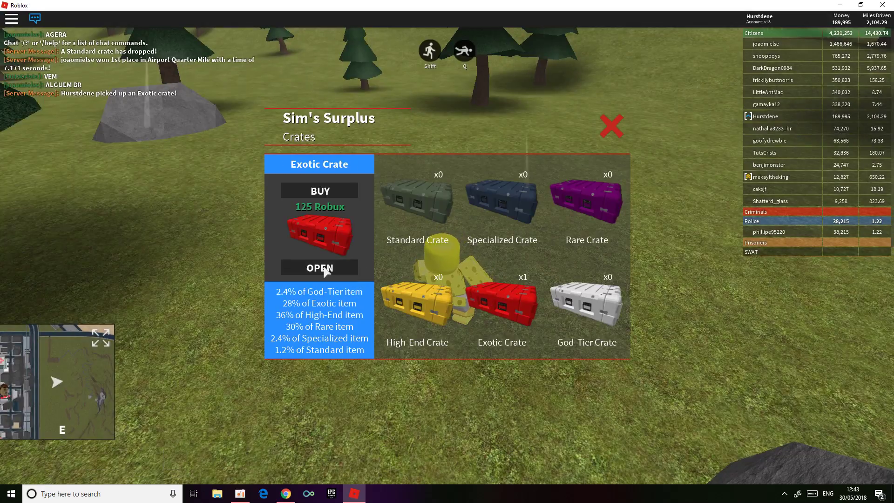
{"action": "left_click", "coordinate": [314, 272]}
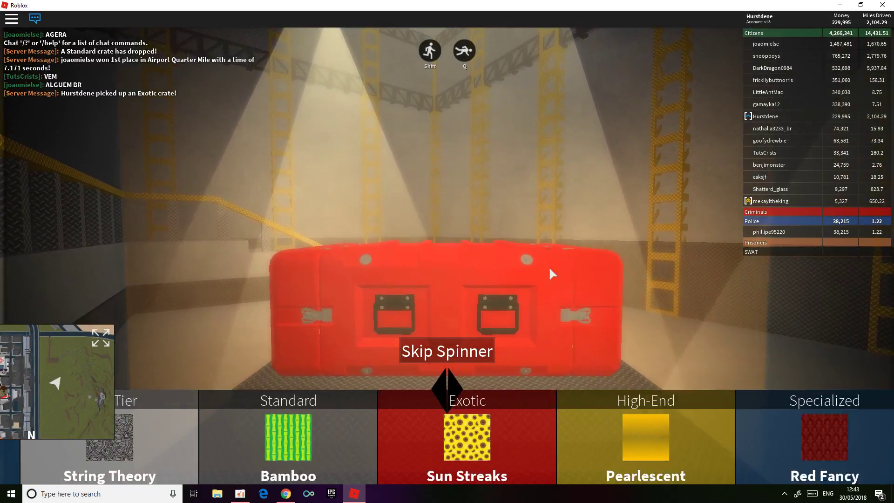
{"action": "left_click", "coordinate": [440, 351]}
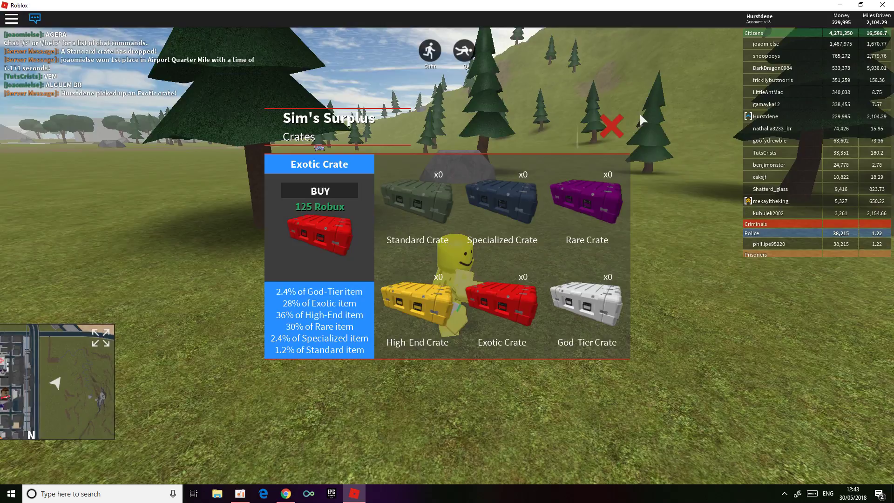
{"action": "left_click", "coordinate": [611, 125]}
Spawn the Bell 206 Jet Ranger helicopter from the phone's aircraft list
{"action": "key", "text": "m"}
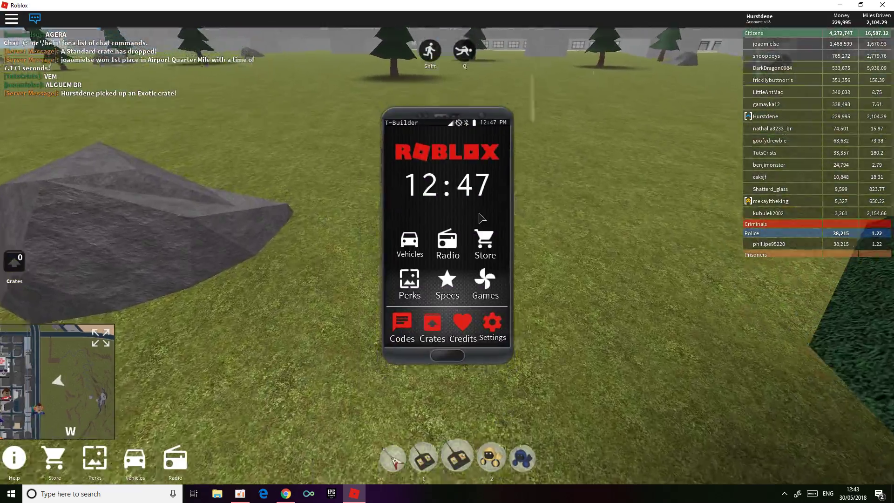
{"action": "left_click", "coordinate": [420, 247]}
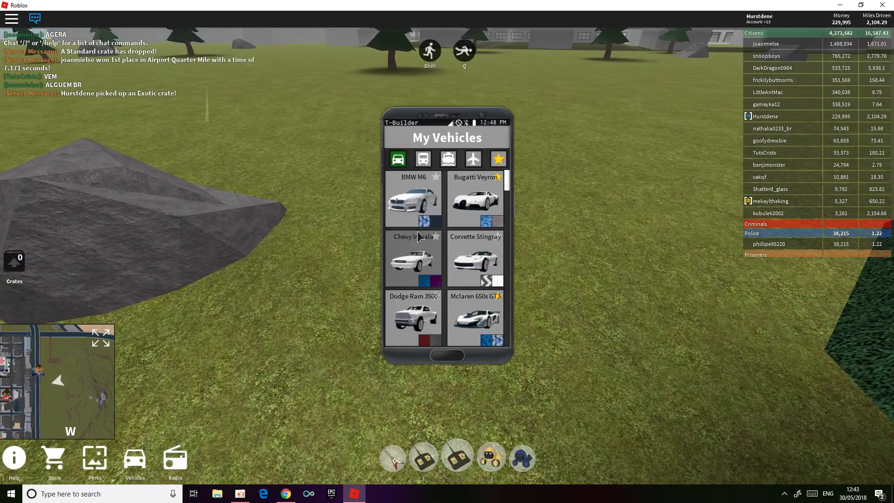
{"action": "left_click", "coordinate": [468, 203]}
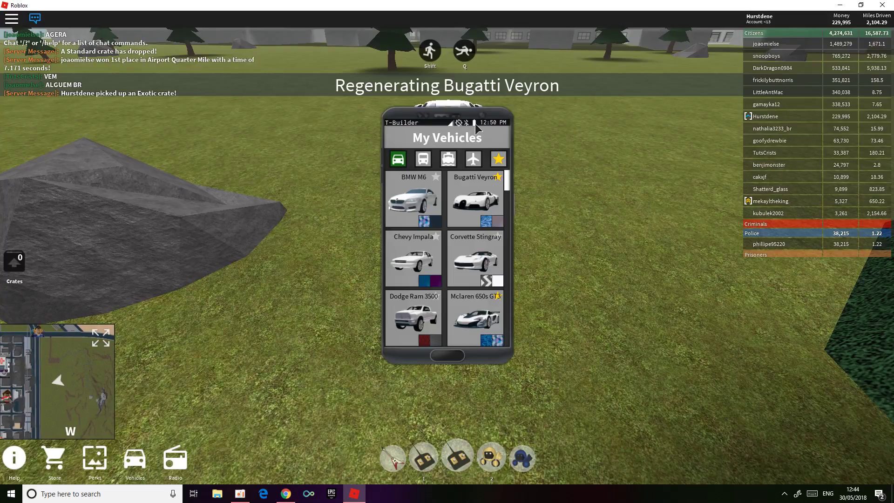
{"action": "key", "text": "m"}
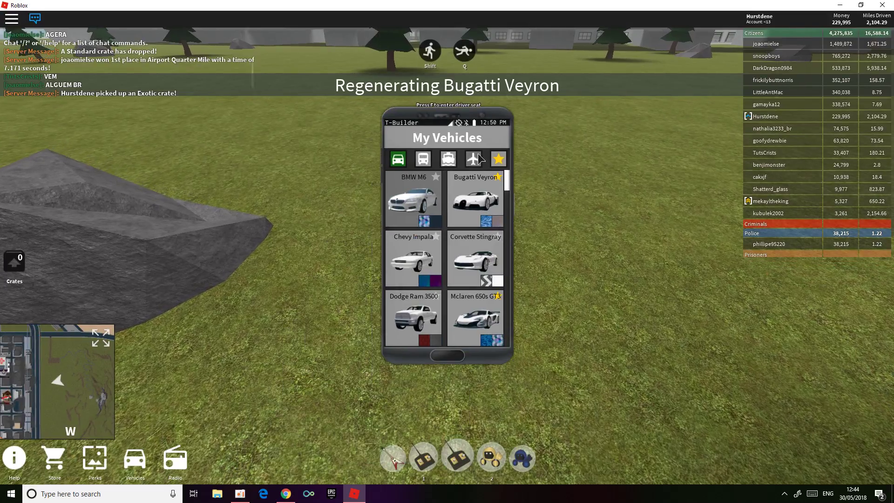
{"action": "left_click", "coordinate": [478, 160]}
{"action": "left_click", "coordinate": [410, 204]}
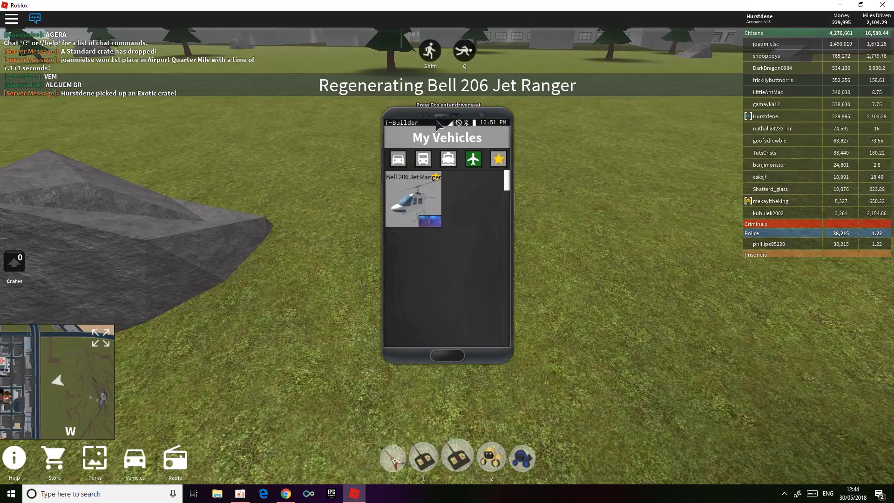
Board the helicopter and fly it low over the fields to the highway
{"action": "key", "text": "e"}
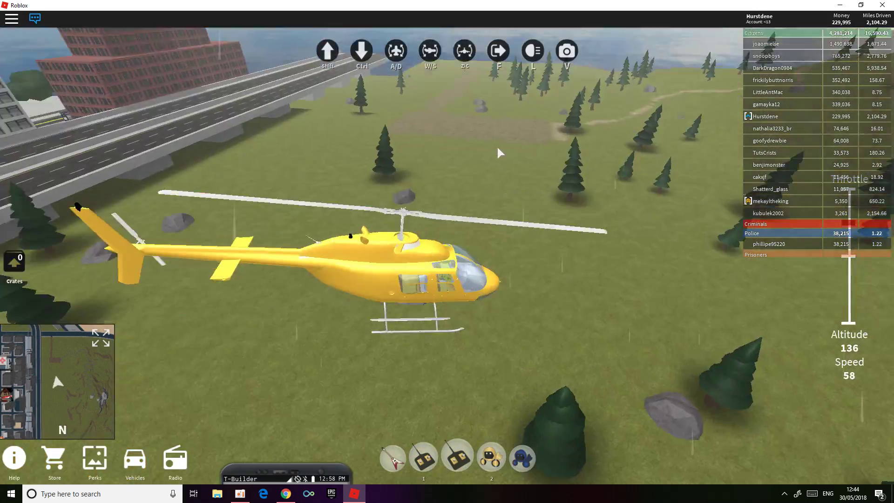
{"action": "key", "text": "w"}
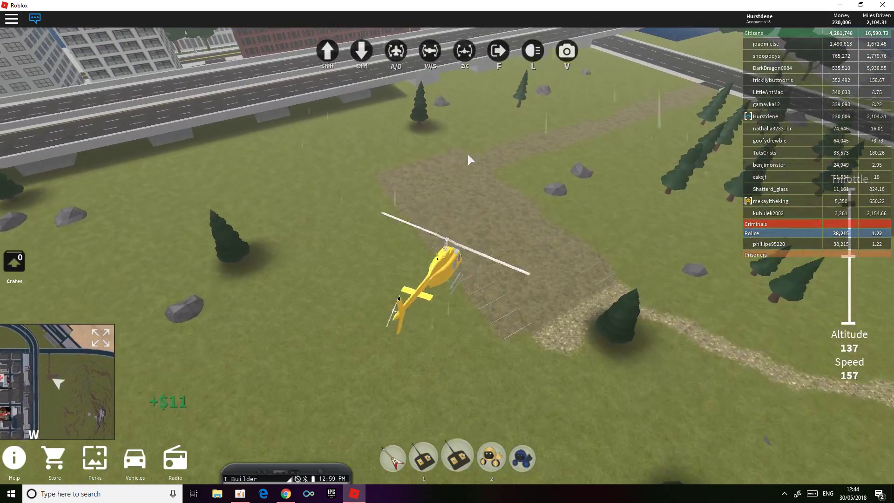
{"action": "key", "text": "s"}
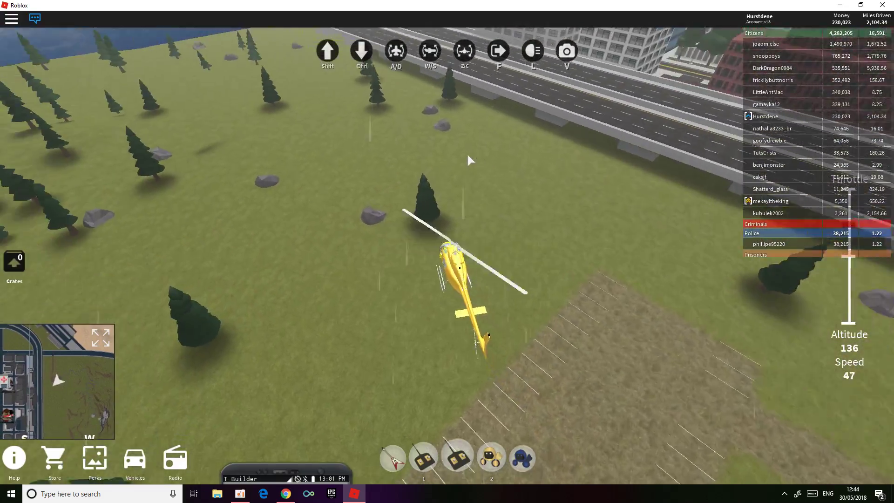
{"action": "key", "text": "w"}
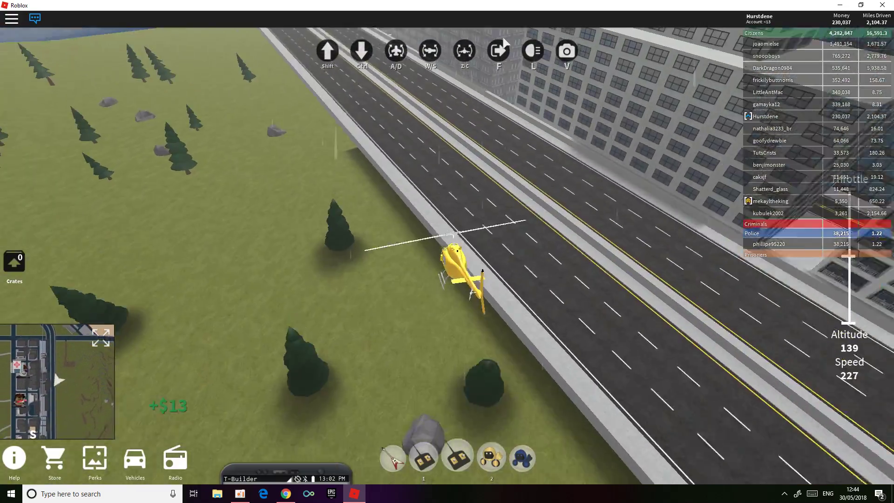
Leave the helicopter and spawn the Bugatti Veyron from the cars list onto the road
{"action": "key", "text": "f"}
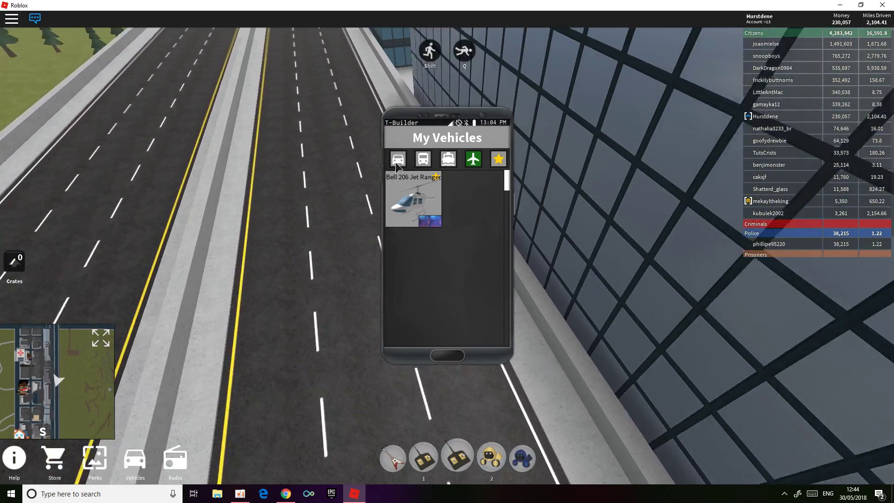
{"action": "left_click", "coordinate": [397, 163]}
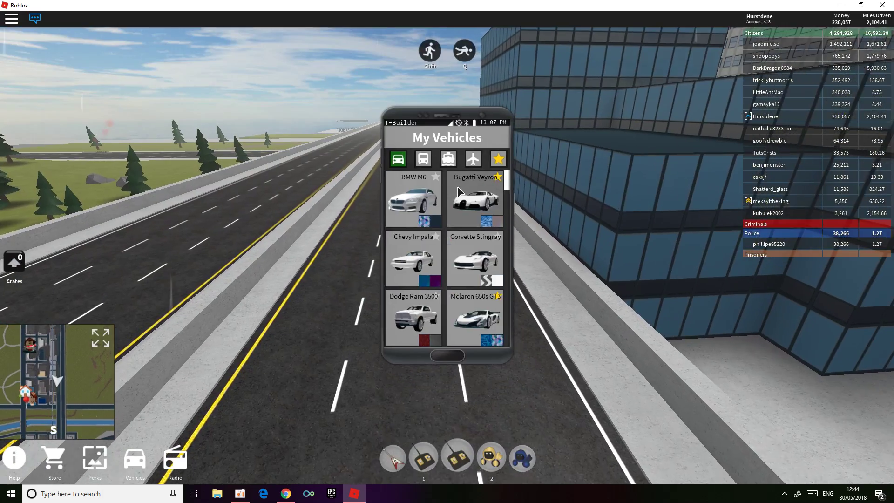
{"action": "left_click", "coordinate": [458, 186]}
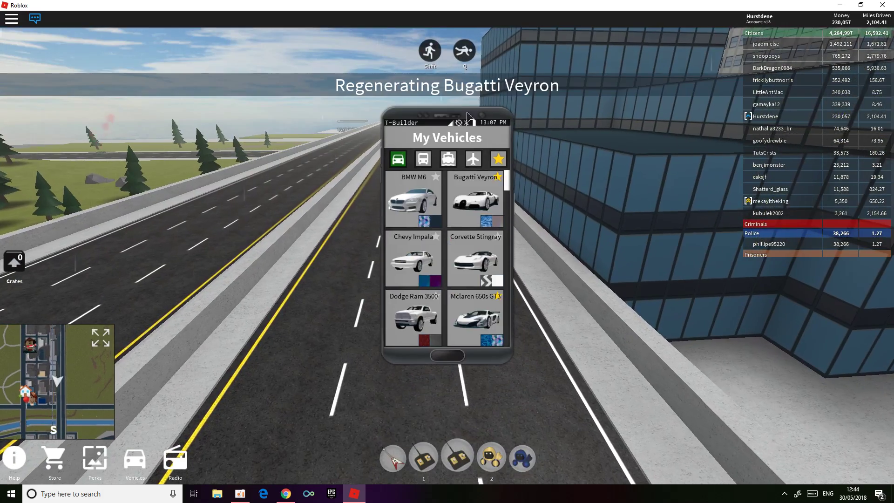
Drive the Bugatti briefly down the highway, then jump out onto the road
{"action": "key", "text": "e"}
{"action": "key", "text": "w"}
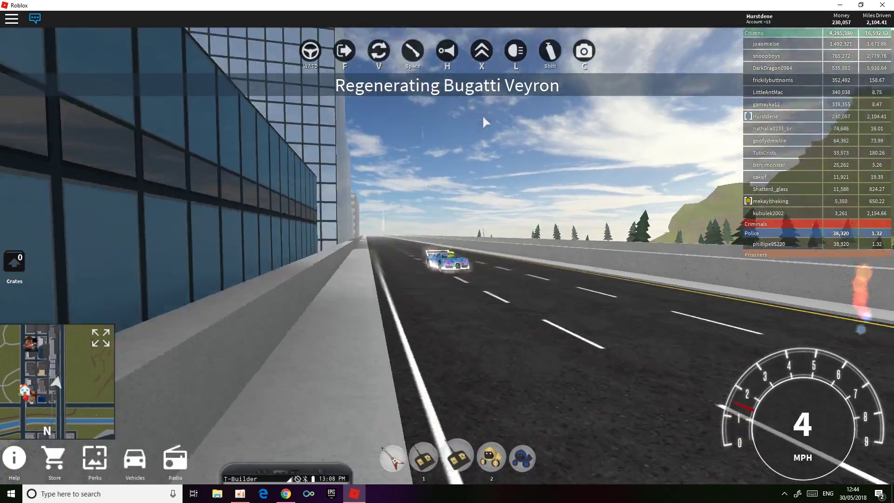
{"action": "key", "text": "d"}
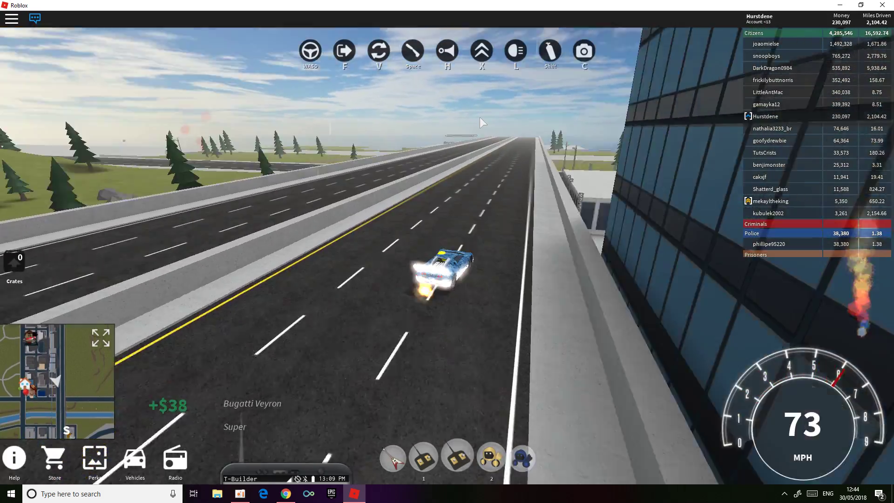
{"action": "key", "text": "space"}
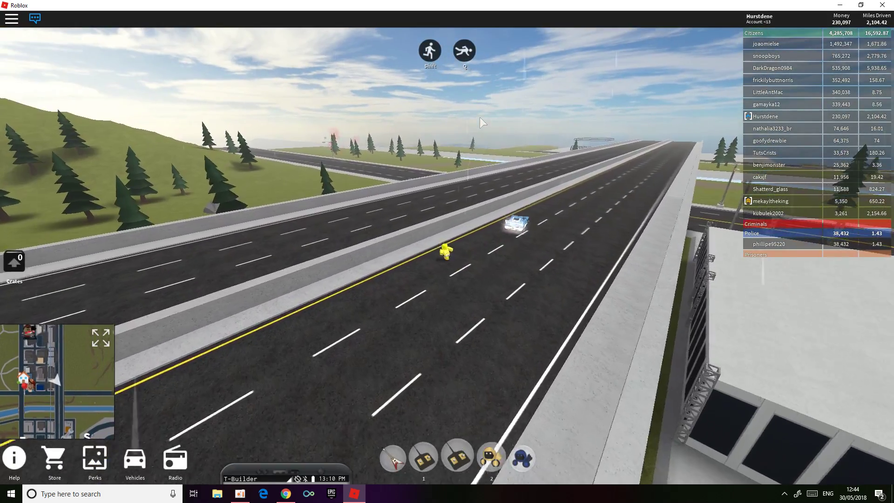
{"action": "key", "text": "a"}
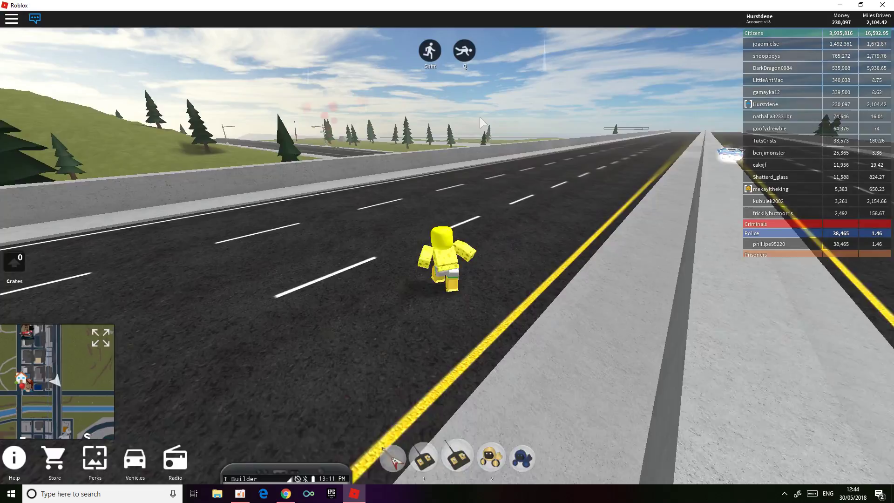
Spawn the patterned BMW M6 on the grass beside the road and look around it
{"action": "key", "text": "v"}
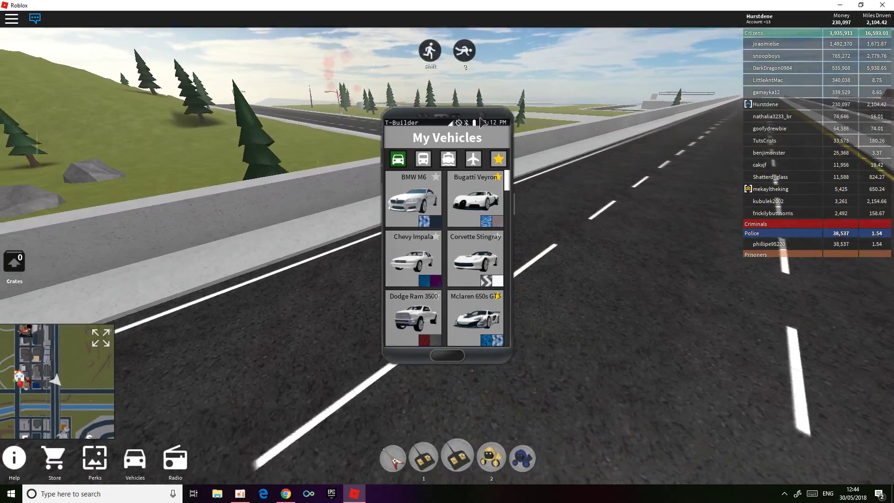
{"action": "key", "text": "Left"}
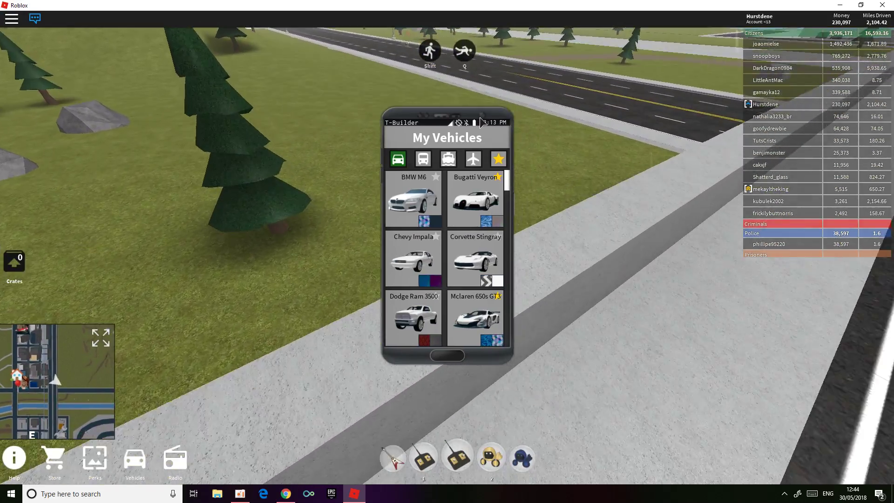
{"action": "key", "text": "w"}
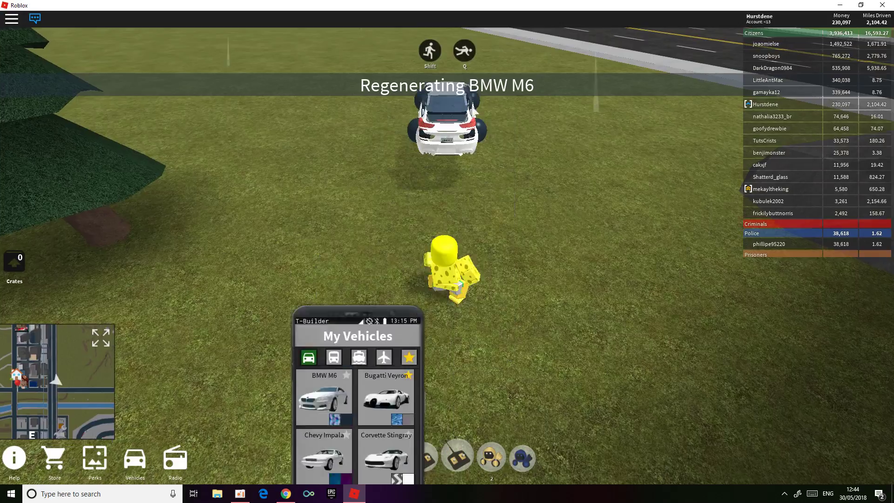
{"action": "key", "text": "Left"}
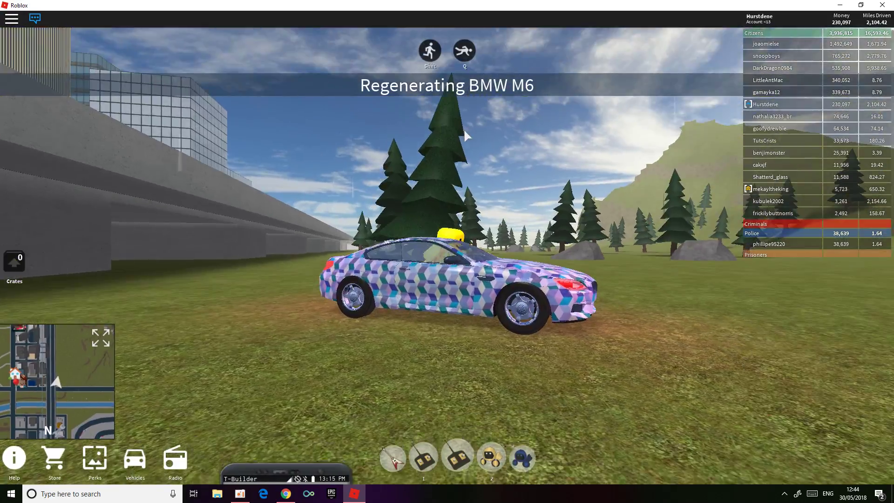
{"action": "key", "text": "Right"}
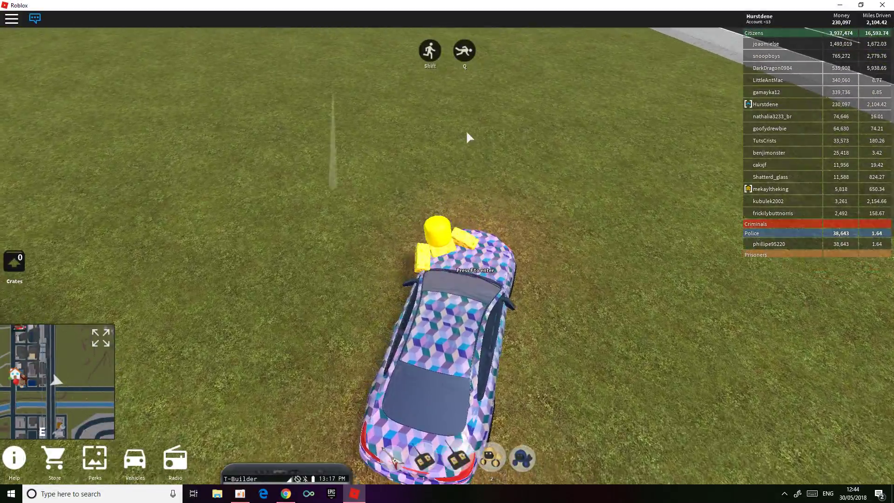
Nitro the BMW M6 onto the road until it crashes, then get out and reopen the vehicle list
{"action": "key", "text": "f"}
{"action": "key", "text": "w"}
{"action": "key", "text": "w"}
{"action": "key", "text": "shift"}
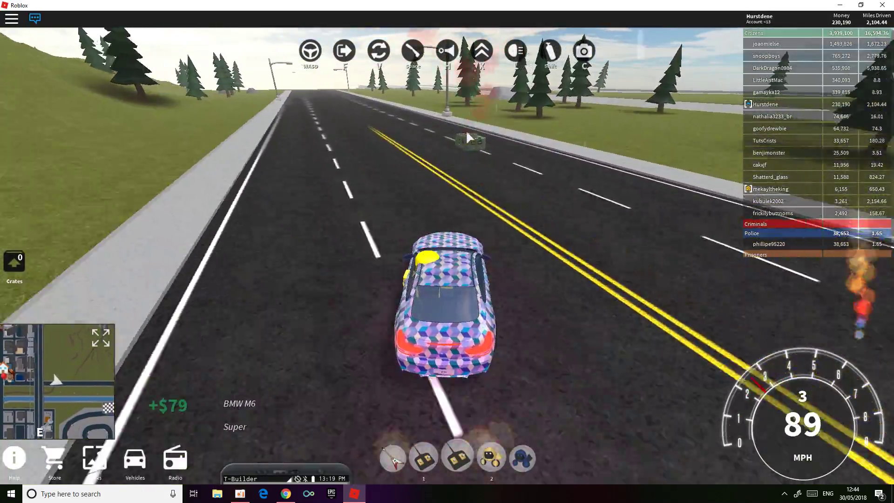
{"action": "key", "text": "f"}
{"action": "key", "text": "w"}
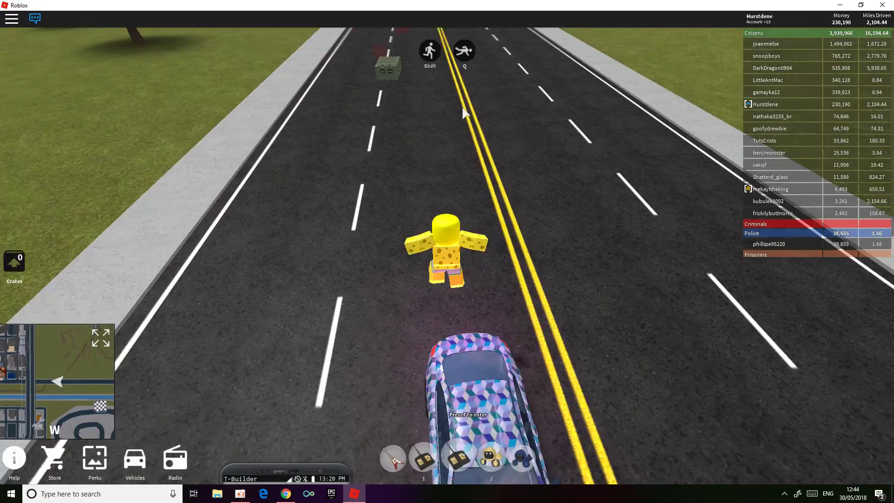
{"action": "key", "text": "v"}
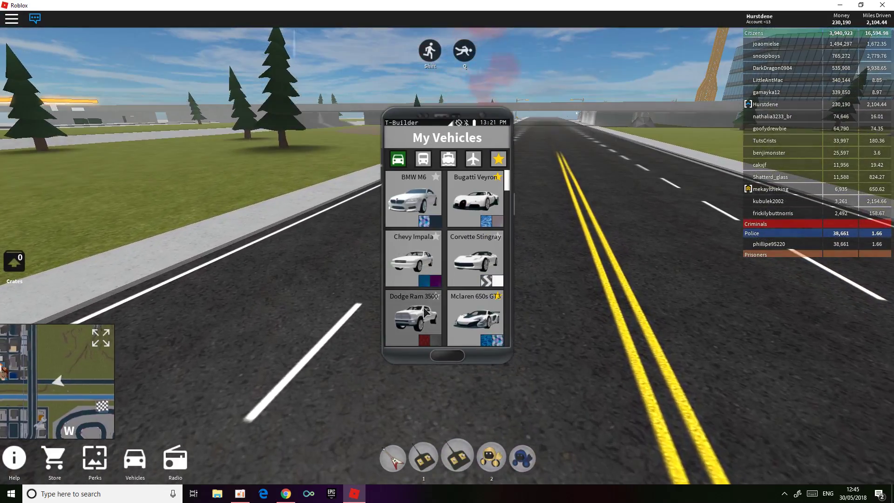
Drive the red Dodge Ram 3500 forward, then hop out and step onto the green Standard Crate
{"action": "key", "text": "w"}
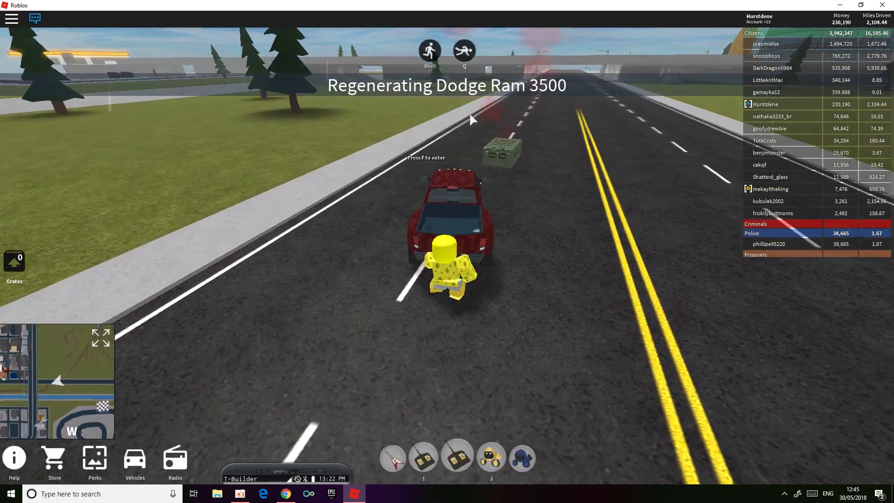
{"action": "key", "text": "w"}
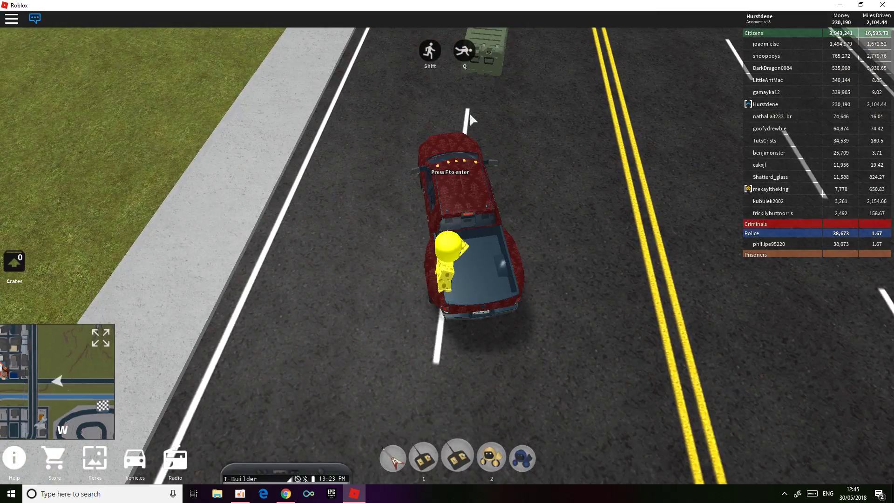
{"action": "key", "text": "f"}
{"action": "key", "text": "w"}
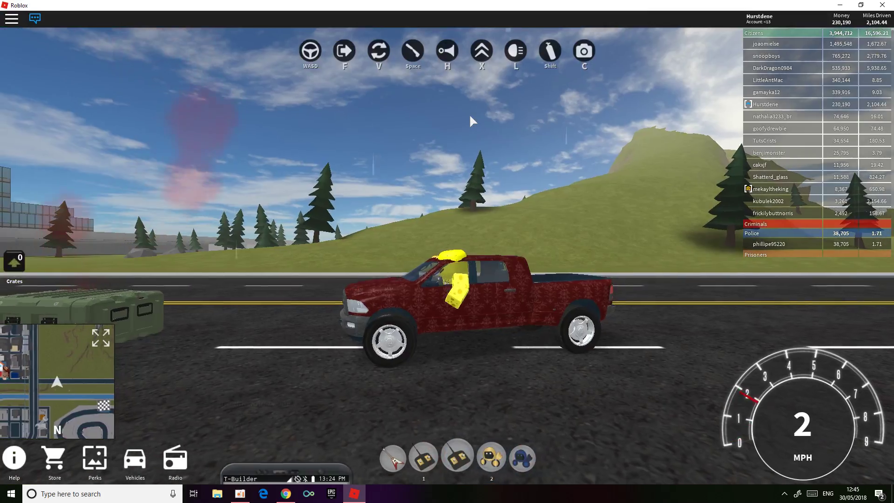
{"action": "key", "text": "space"}
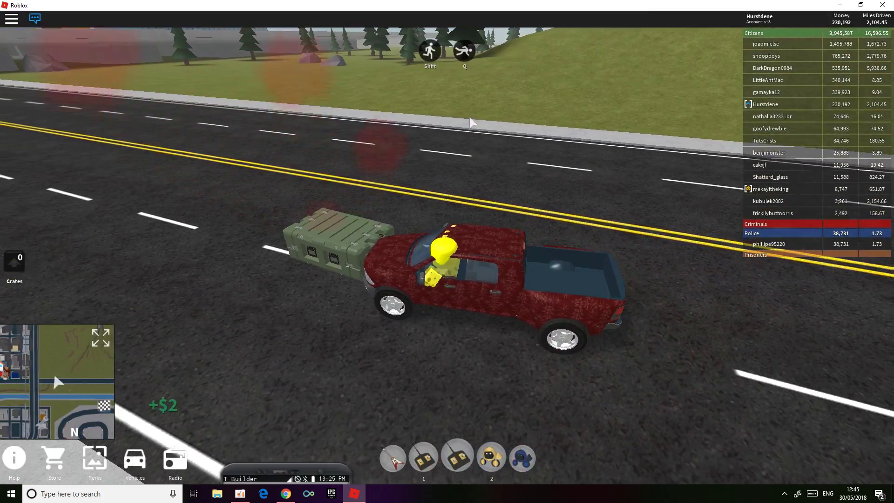
{"action": "key", "text": "w"}
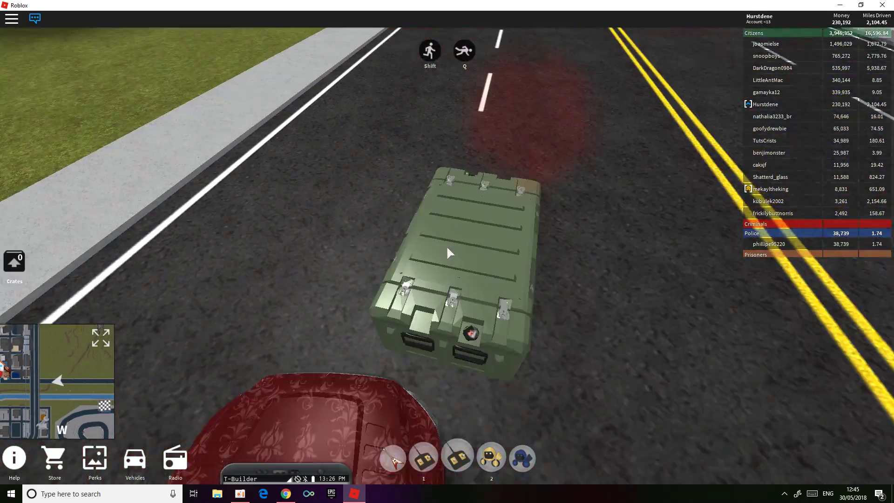
{"action": "key", "text": "s"}
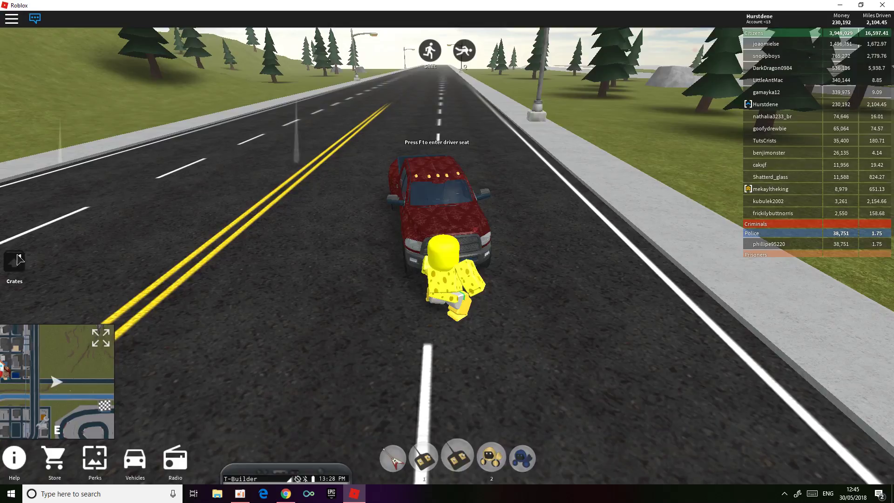
Open the Standard Crate from the Crates menu and skip the spinner, revealing a duplicate Water (+$2,500)
{"action": "left_click", "coordinate": [18, 260]}
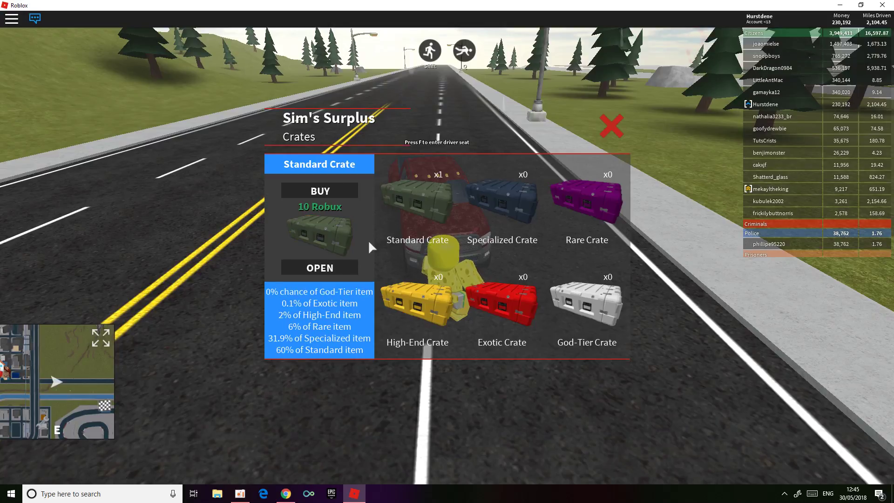
{"action": "left_click", "coordinate": [429, 187]}
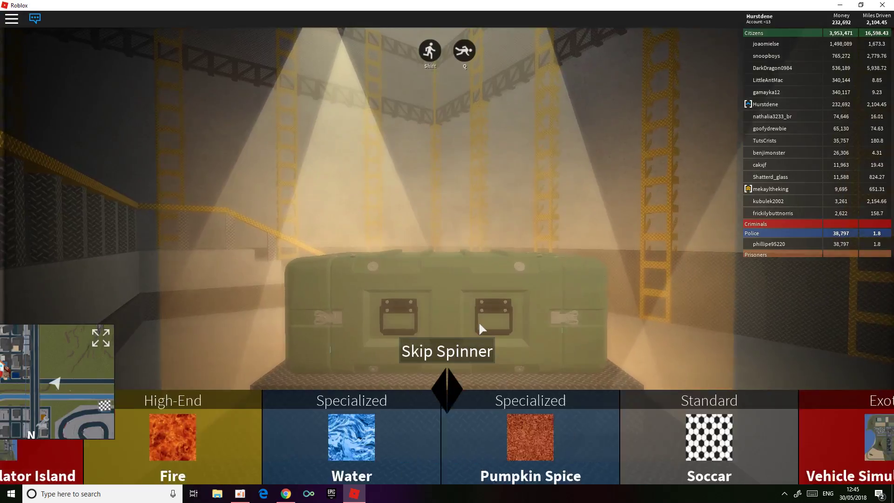
{"action": "left_click", "coordinate": [468, 347]}
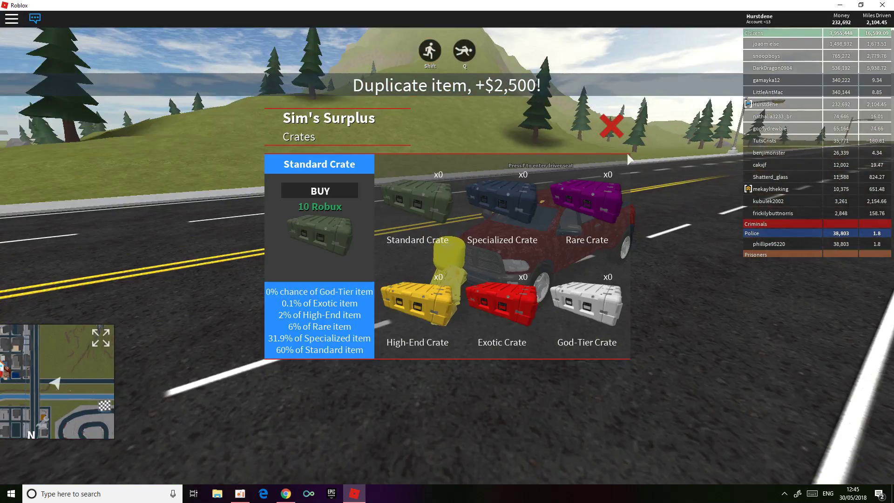
Dismiss the crate result, walk off from the truck and spawn the Bugatti Veyron
{"action": "left_click", "coordinate": [609, 131]}
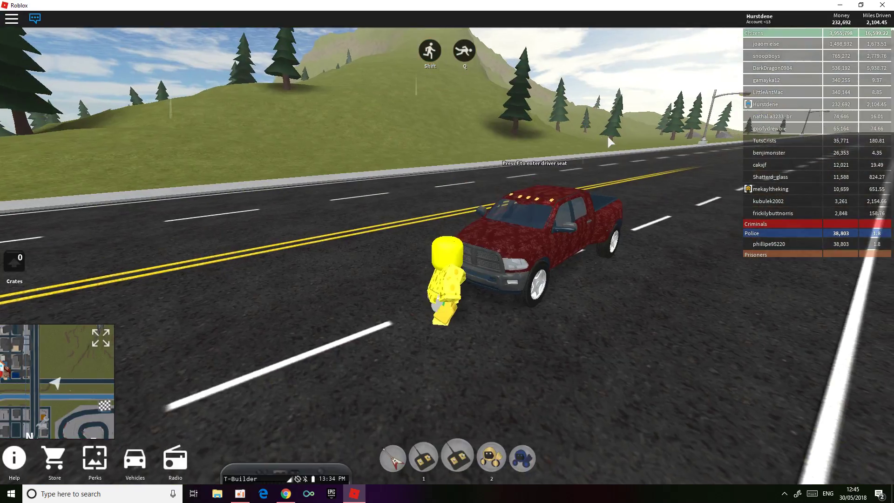
{"action": "key", "text": "Left"}
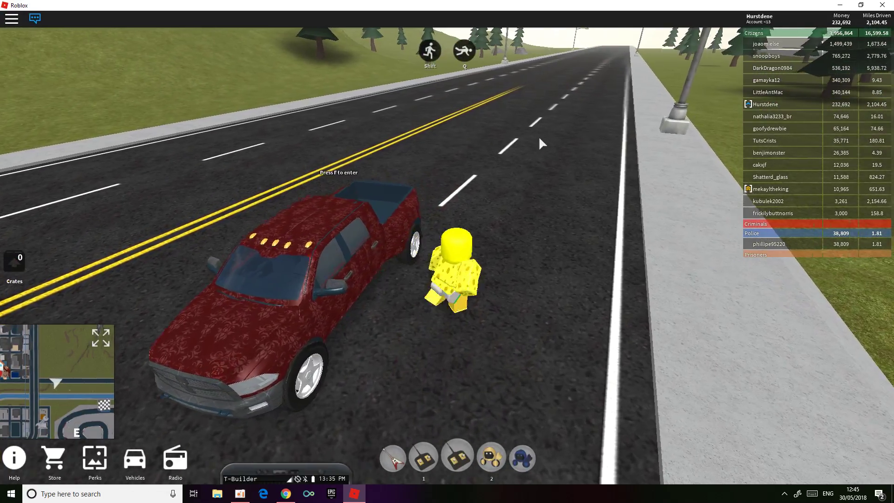
{"action": "key", "text": "m"}
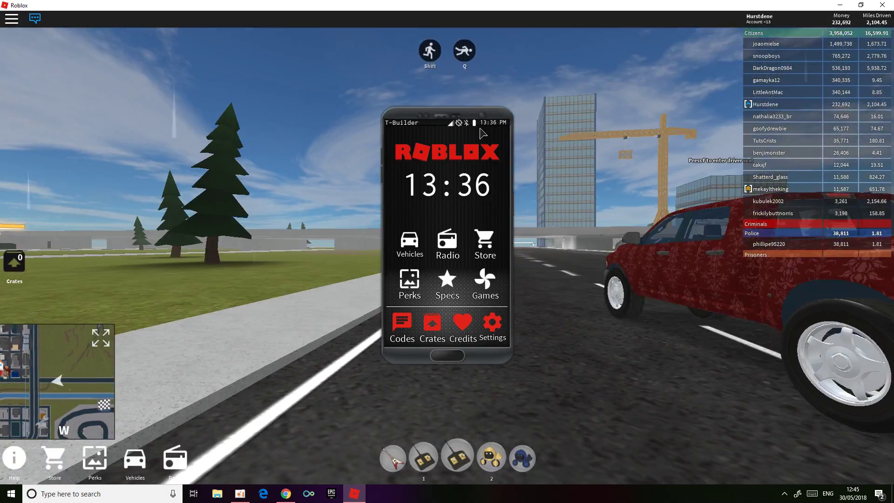
{"action": "left_click", "coordinate": [410, 248]}
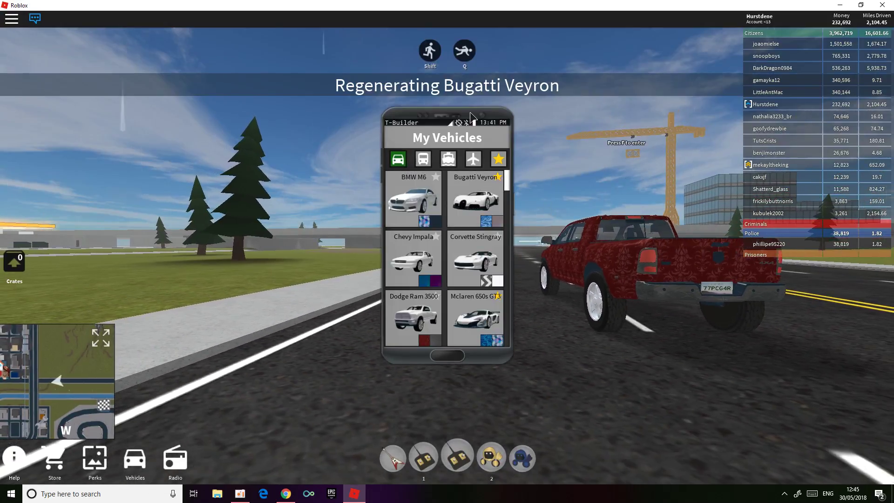
Board the blue Bugatti, drive it up the highway with nitro, and exit by the roadside
{"action": "key", "text": "w"}
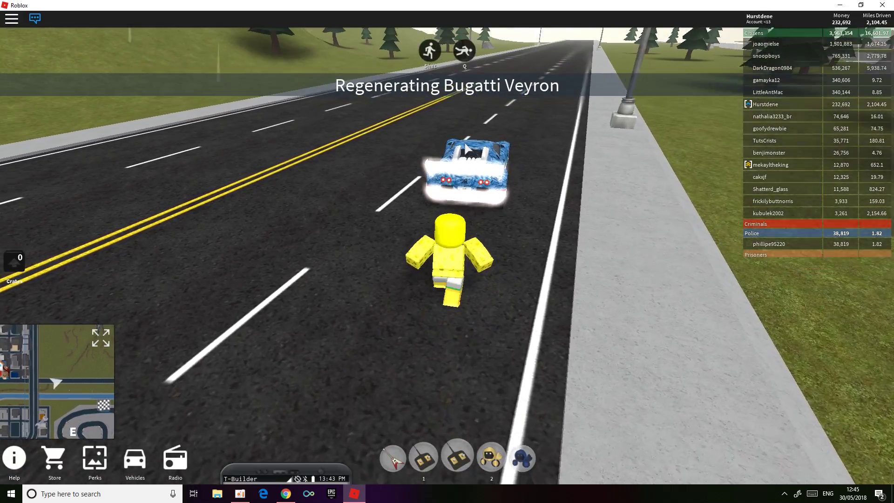
{"action": "key", "text": "e"}
{"action": "key", "text": "w"}
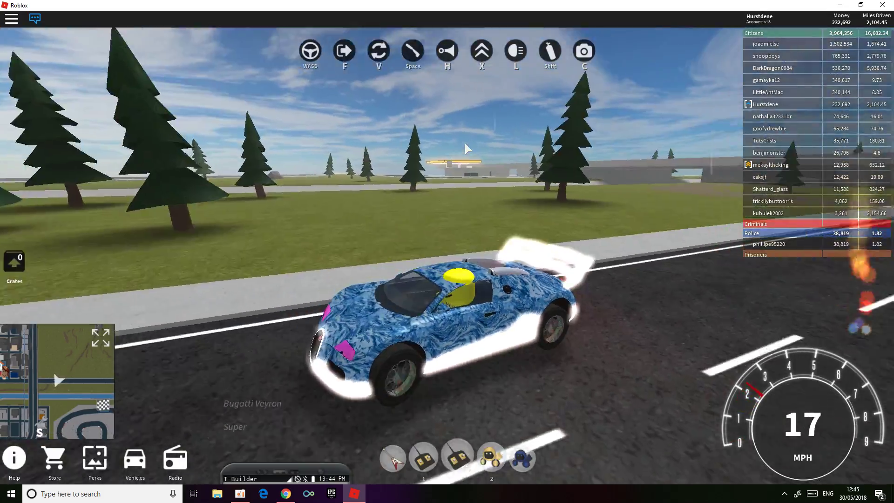
{"action": "key", "text": "a"}
{"action": "key", "text": "shift"}
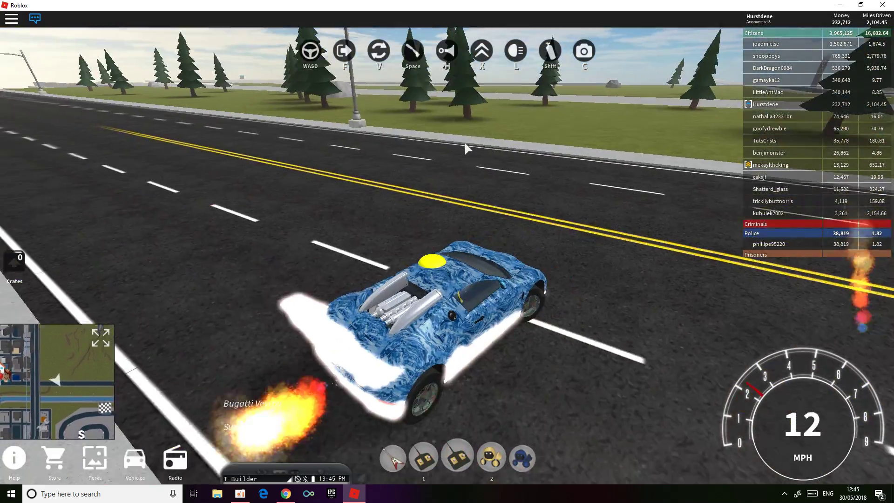
{"action": "key", "text": "w"}
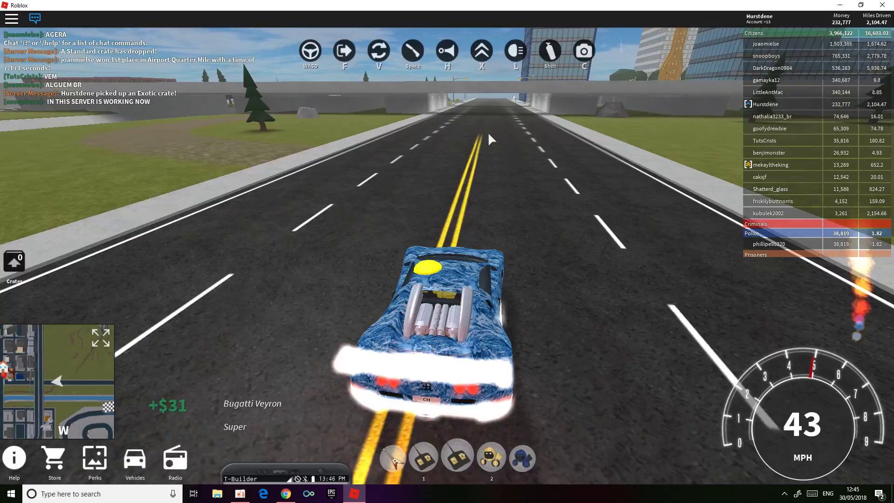
{"action": "key", "text": "a"}
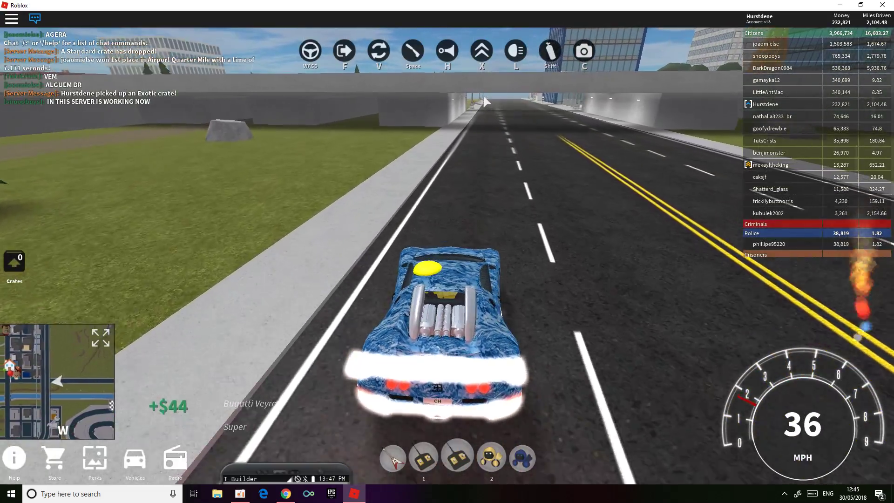
{"action": "key", "text": "f"}
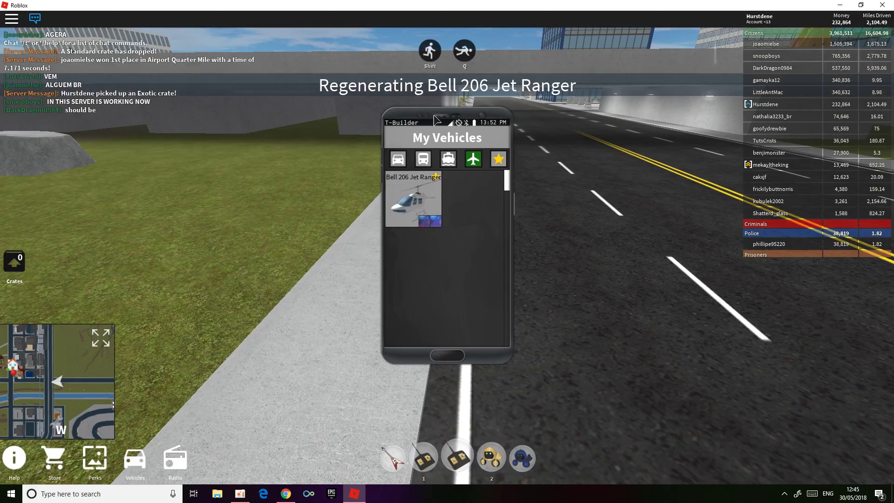
Run to the yellow Bell 206 Jet Ranger helicopter and board it
{"action": "key", "text": "w"}
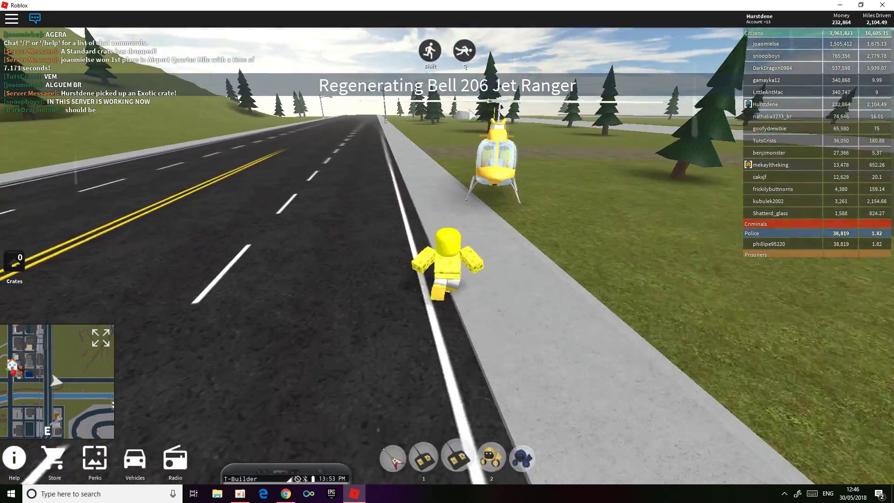
{"action": "key", "text": "d"}
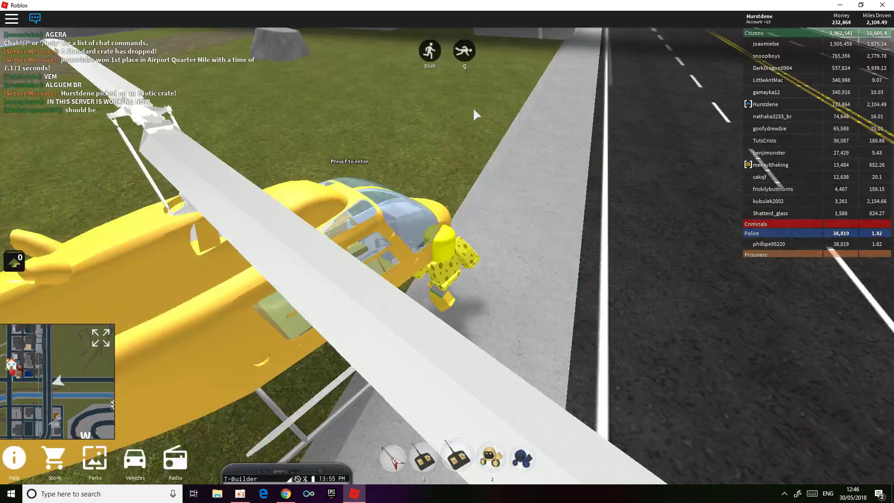
{"action": "key", "text": "f"}
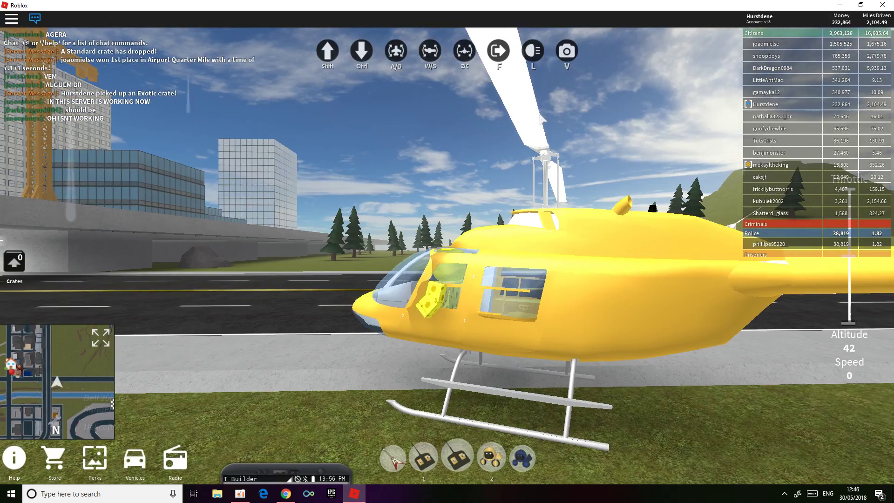
{"action": "scroll", "coordinate": [539, 121], "scroll_direction": "down", "scroll_amount": 5}
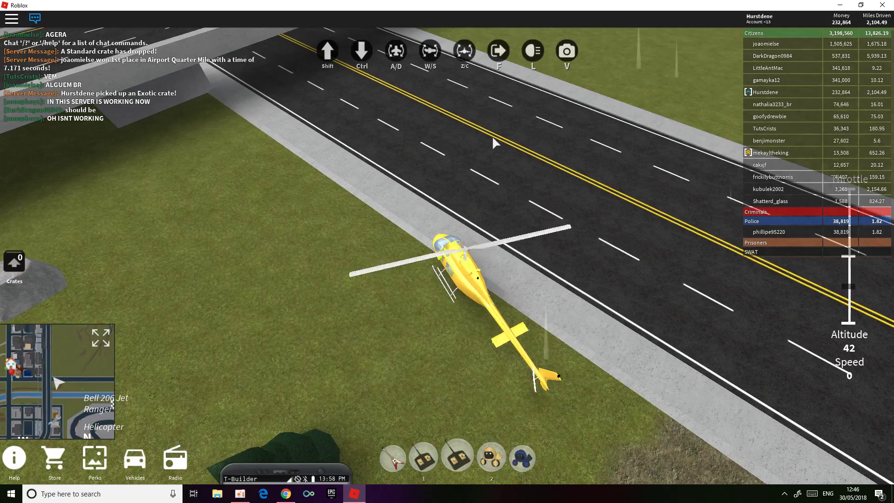
Fly the helicopter up and over the highway bridge, then exit it
{"action": "key", "text": "d"}
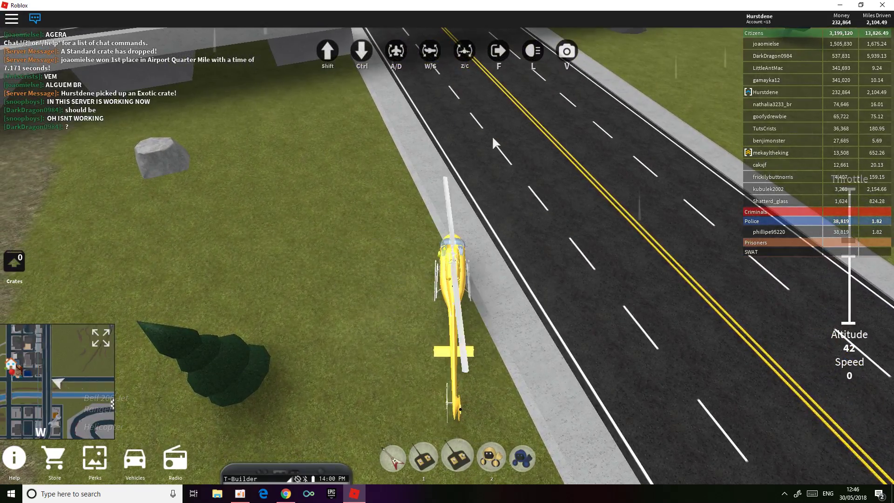
{"action": "key", "text": "w"}
{"action": "key", "text": "a"}
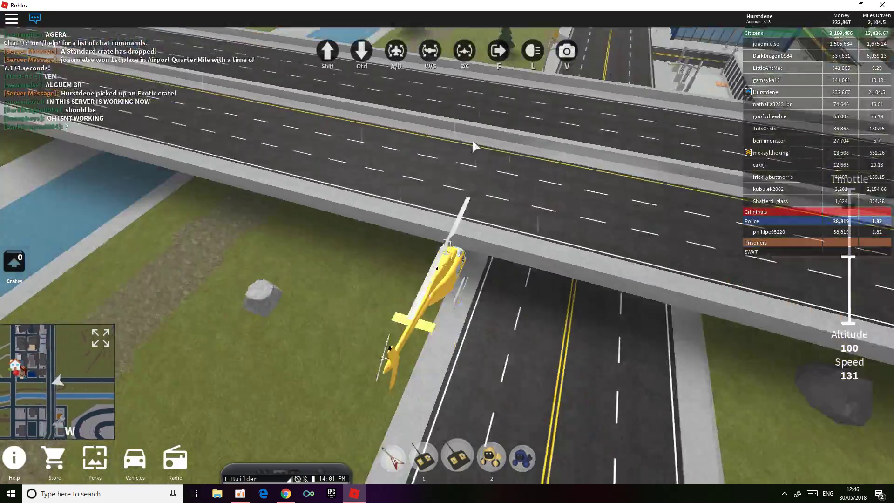
{"action": "key", "text": "a"}
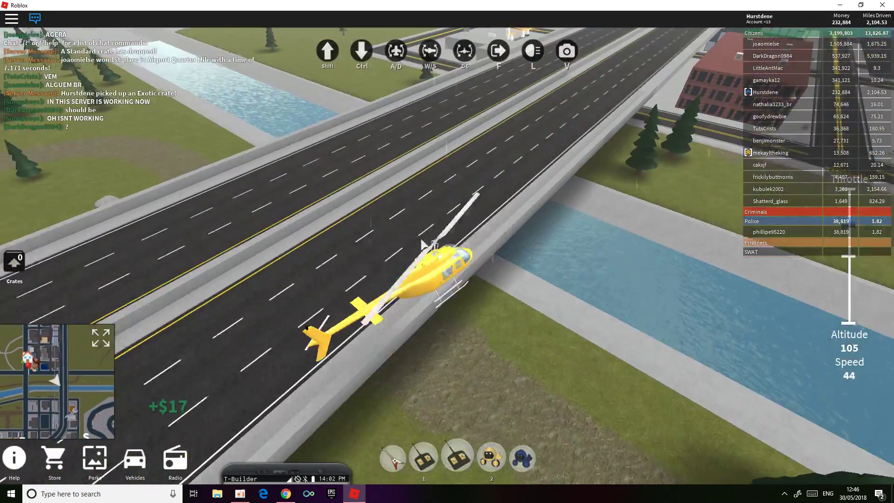
{"action": "key", "text": "f"}
Browse the cars in the owned vehicles list, then close it to take the Bugatti's wheel
{"action": "key", "text": "v"}
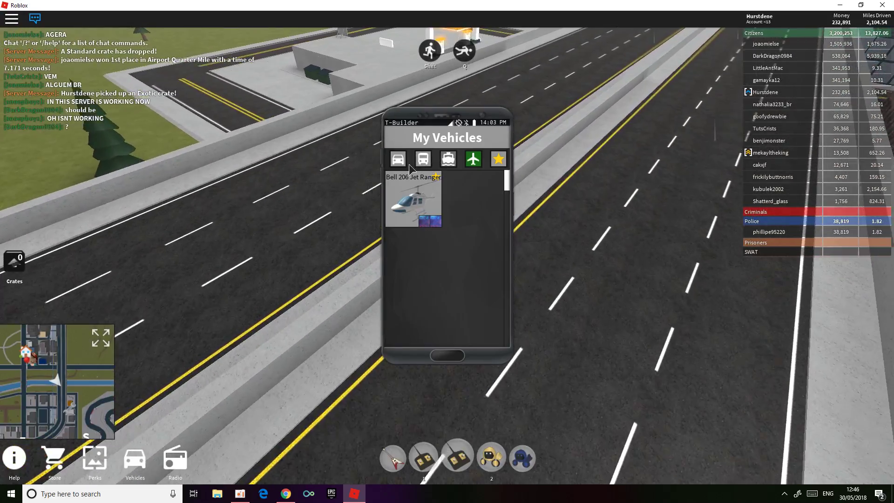
{"action": "left_click", "coordinate": [399, 160]}
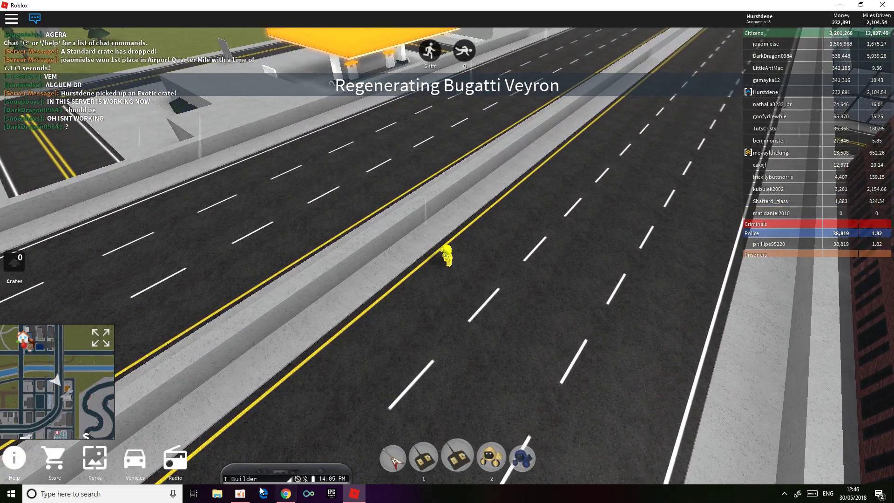
{"action": "left_click", "coordinate": [251, 496]}
{"action": "left_click", "coordinate": [435, 285]}
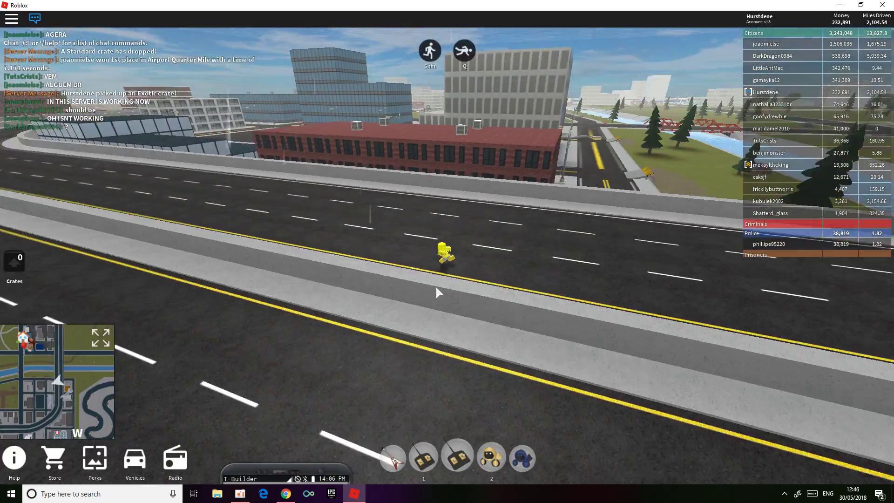
{"action": "key", "text": "v"}
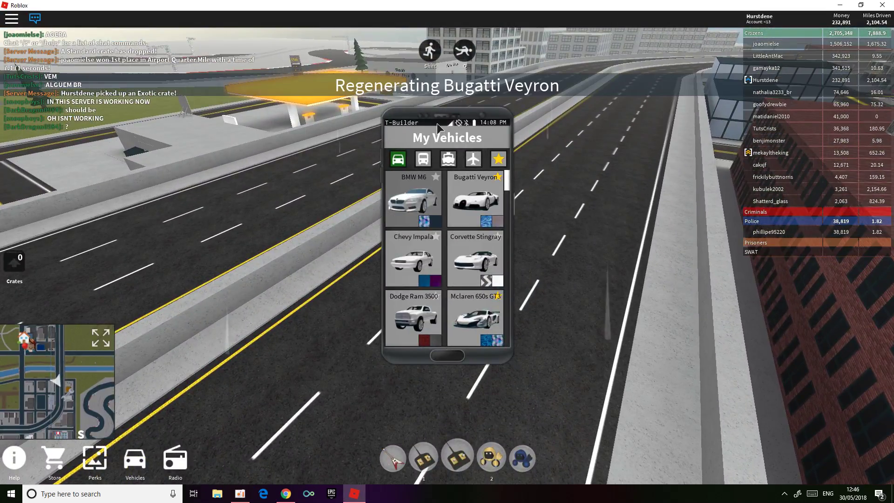
{"action": "key", "text": "v"}
Accelerate the Bugatti down the highway through the left and right curves
{"action": "key", "text": "f"}
{"action": "key", "text": "w"}
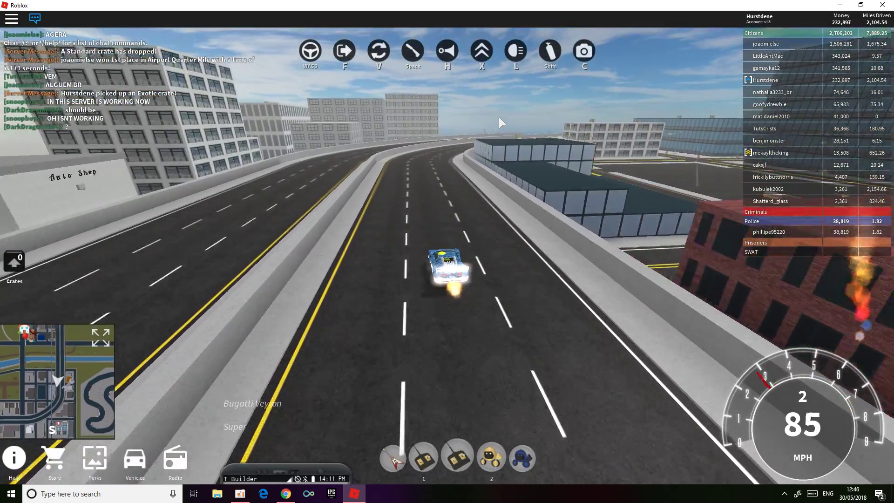
{"action": "key", "text": "a"}
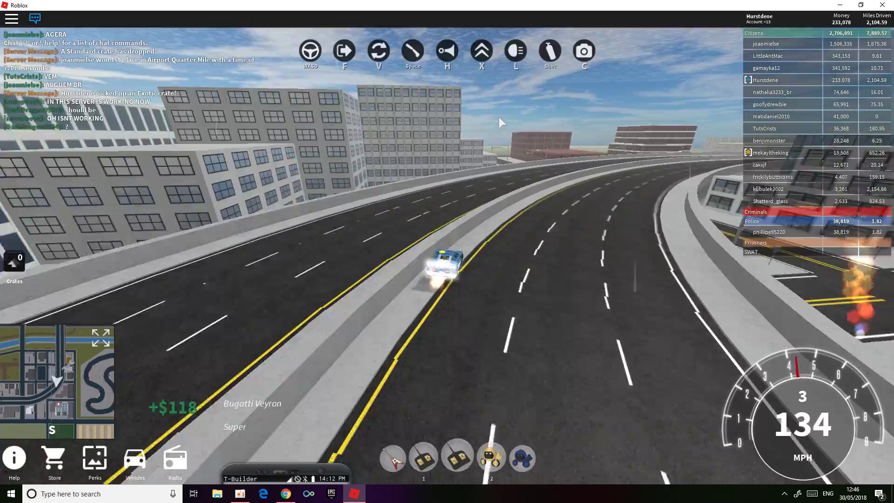
{"action": "key", "text": "d"}
{"action": "key", "text": "d"}
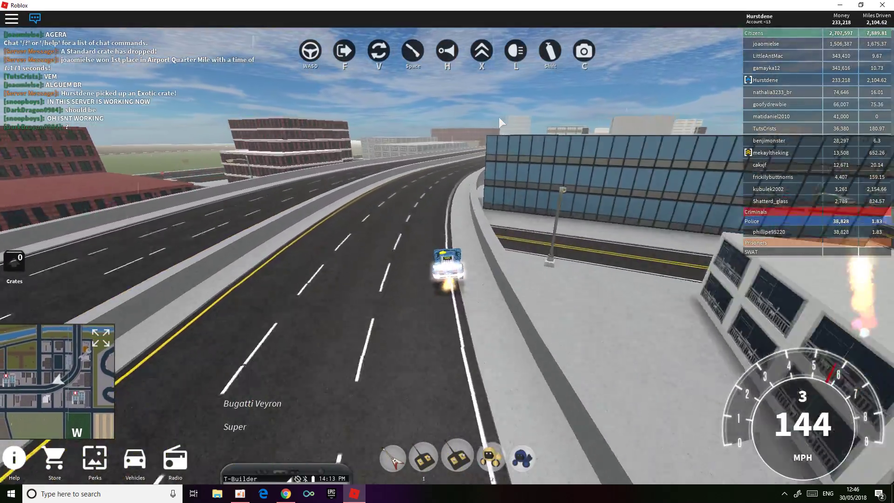
{"action": "key", "text": "w"}
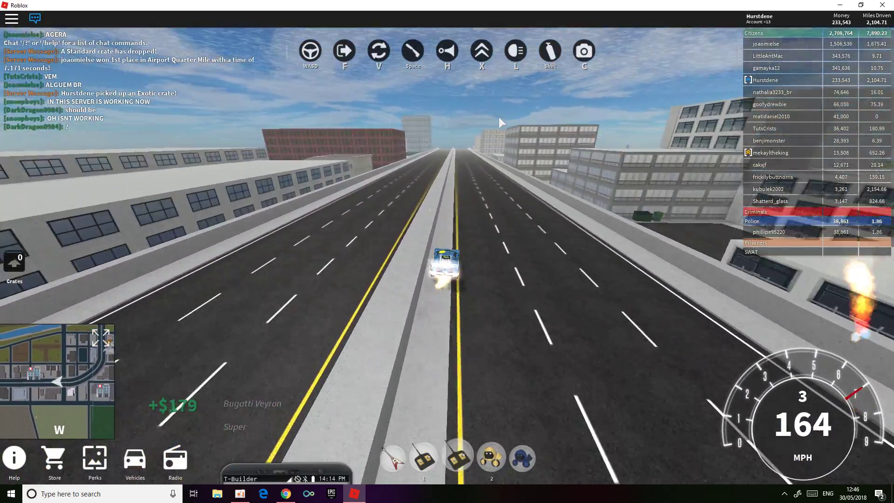
{"action": "key", "text": "w"}
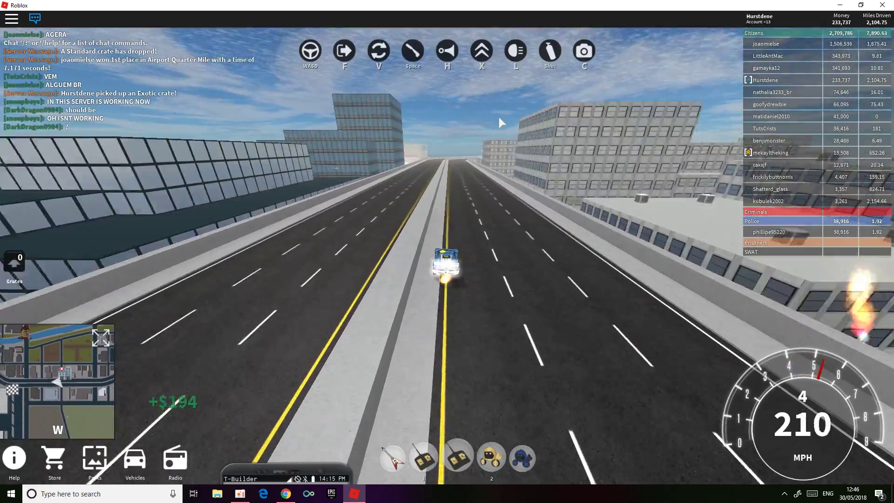
Take the next left curve, push to top speed on the straight, then swerve through the bend
{"action": "key", "text": "a"}
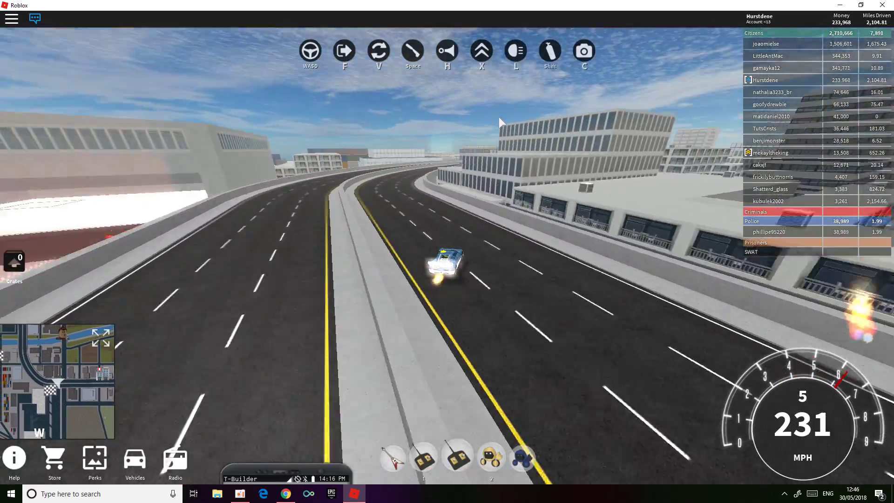
{"action": "key", "text": "s"}
{"action": "key", "text": "w"}
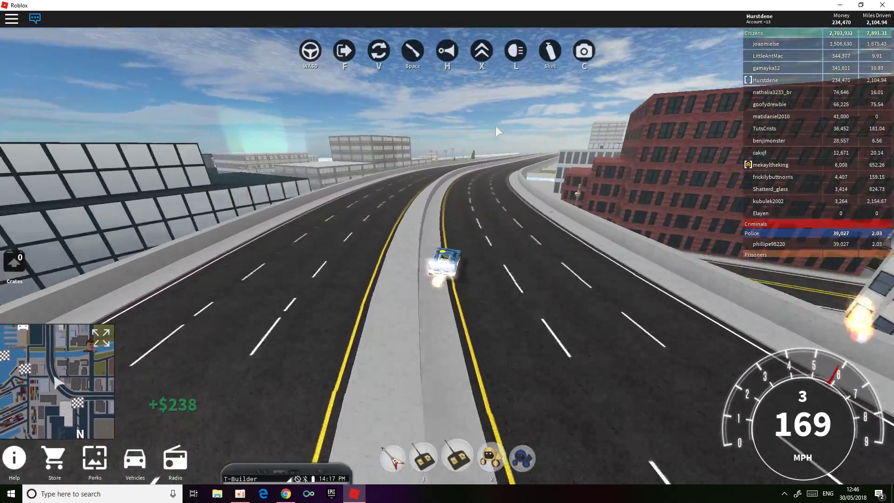
{"action": "key", "text": "w"}
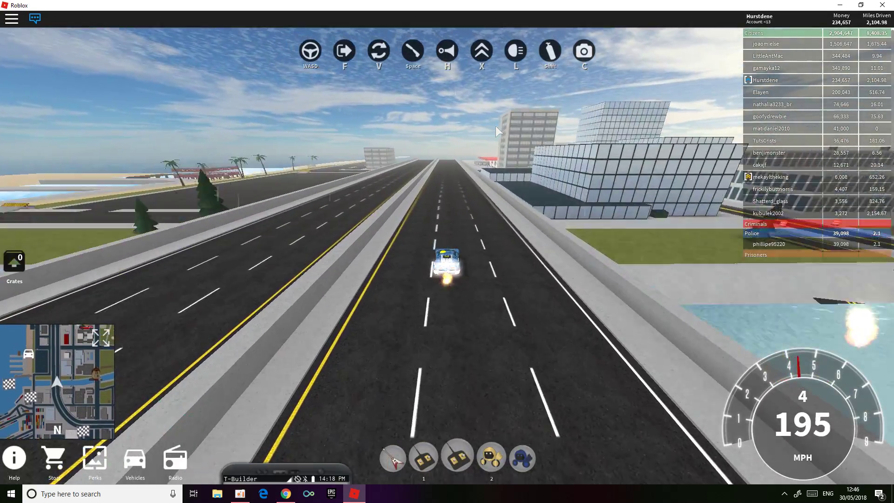
{"action": "key", "text": "w"}
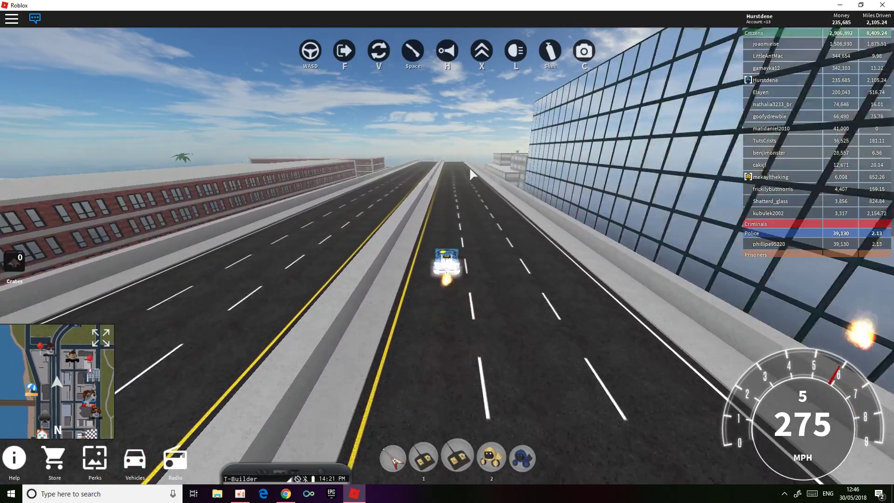
{"action": "key", "text": "d"}
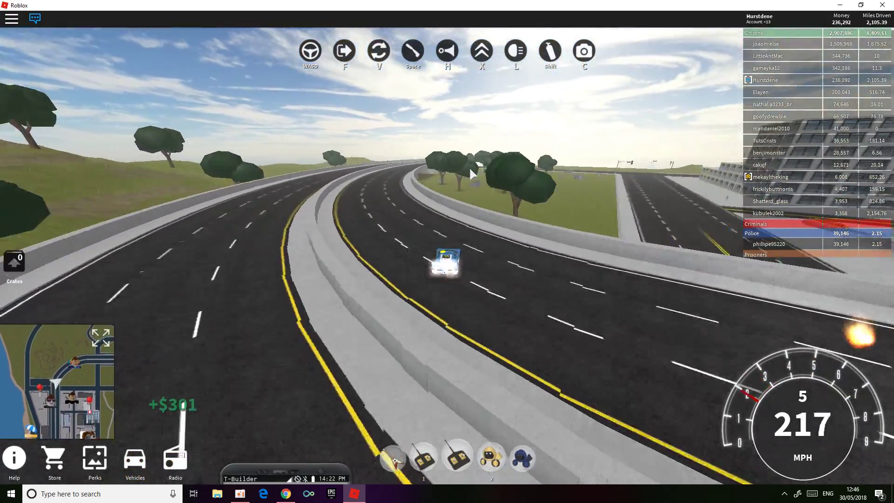
{"action": "key", "text": "a"}
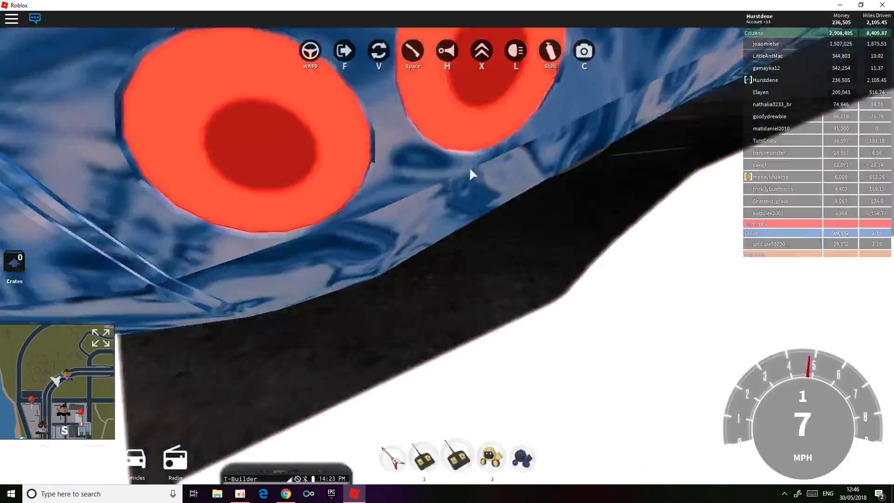
Recover the crashed Bugatti onto the curving highway and accelerate past 190 mph
{"action": "key", "text": "w"}
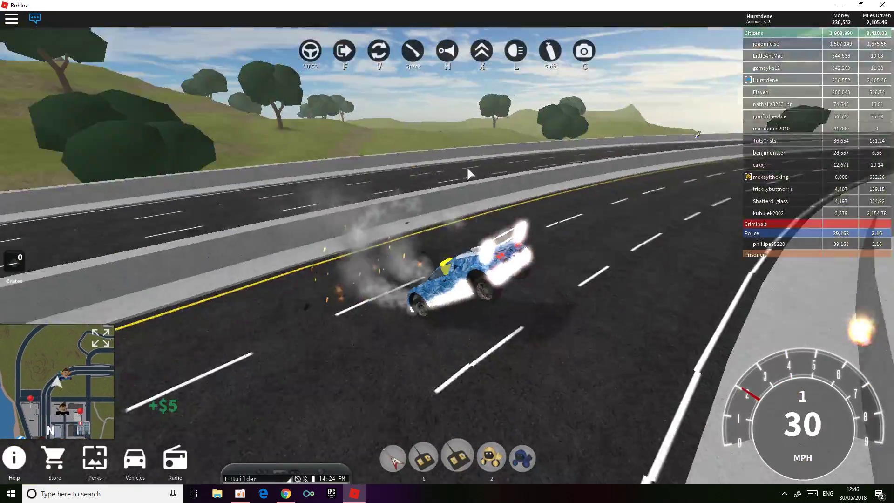
{"action": "key", "text": "w"}
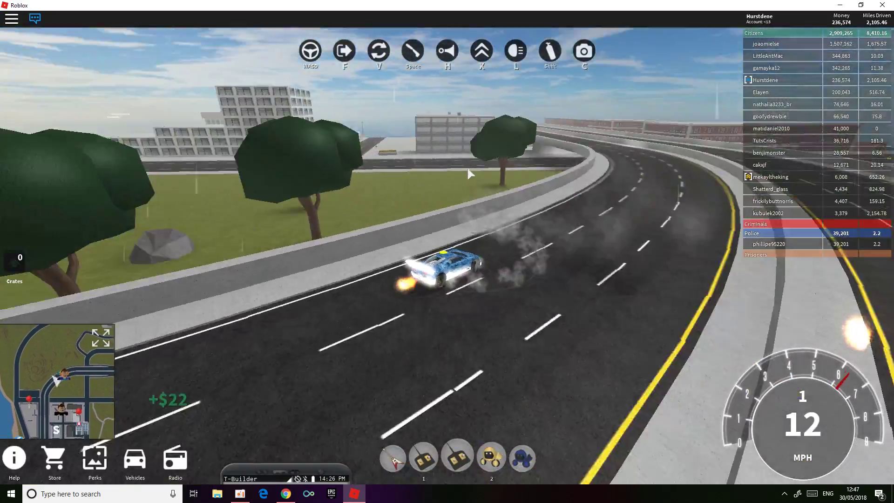
{"action": "key", "text": "d"}
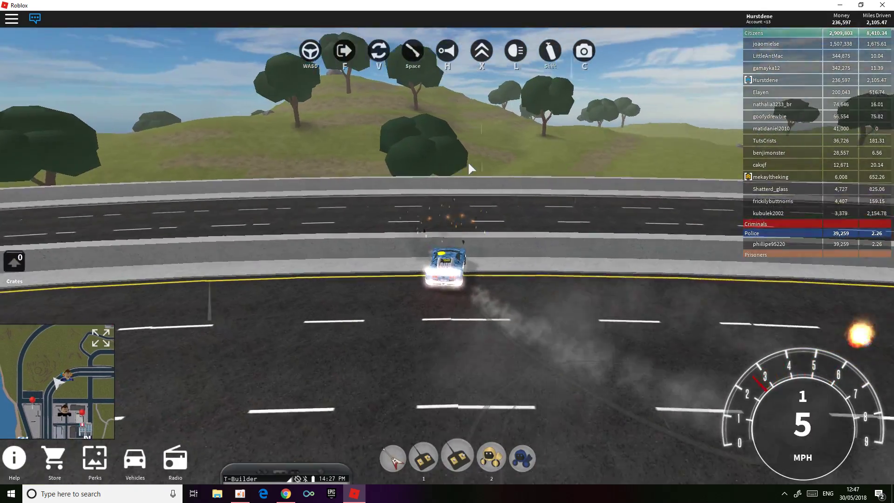
{"action": "key", "text": "w"}
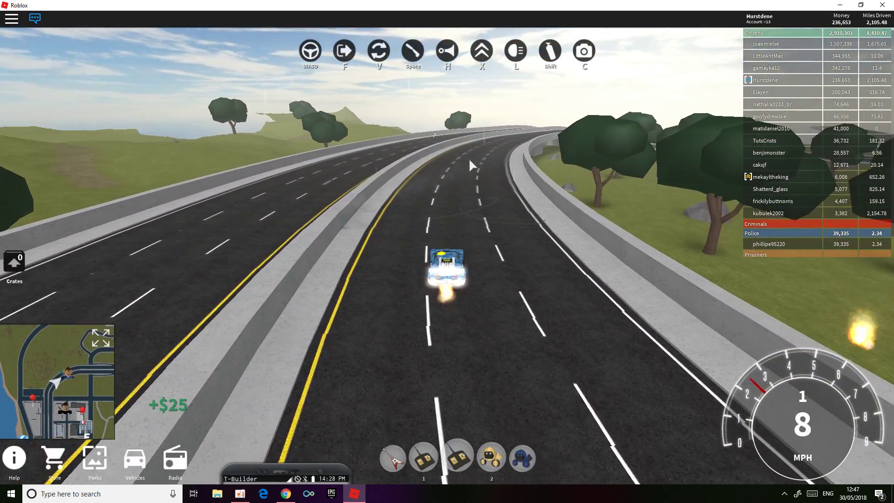
{"action": "key", "text": "w"}
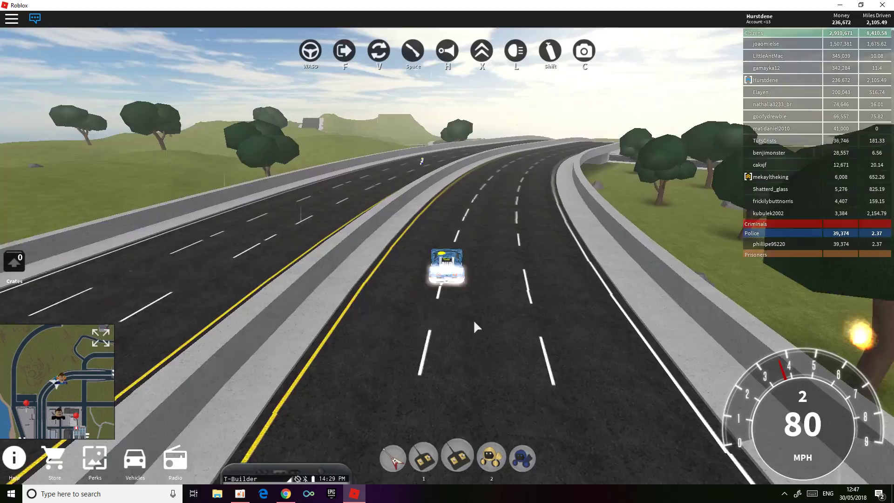
{"action": "key", "text": "w"}
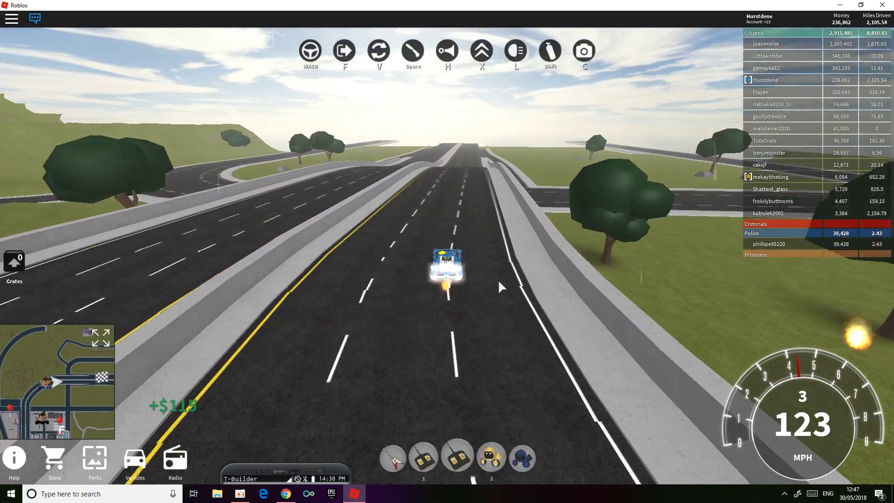
{"action": "key", "text": "w"}
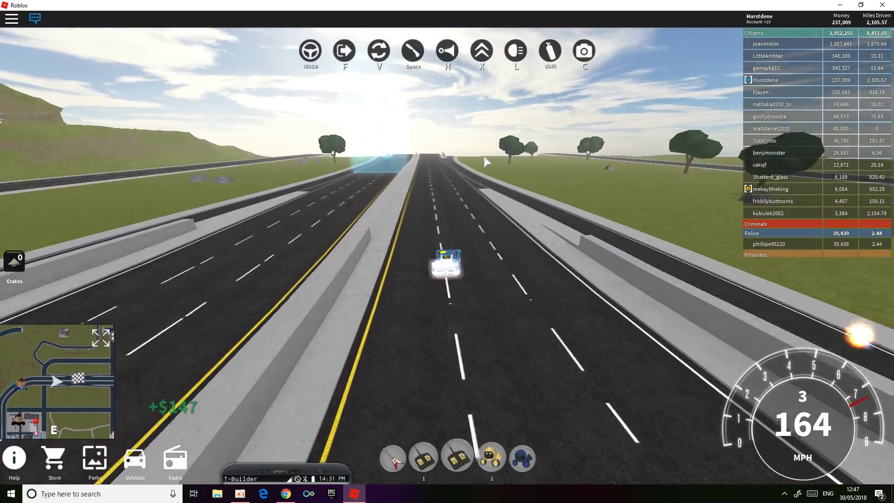
{"action": "key", "text": "w"}
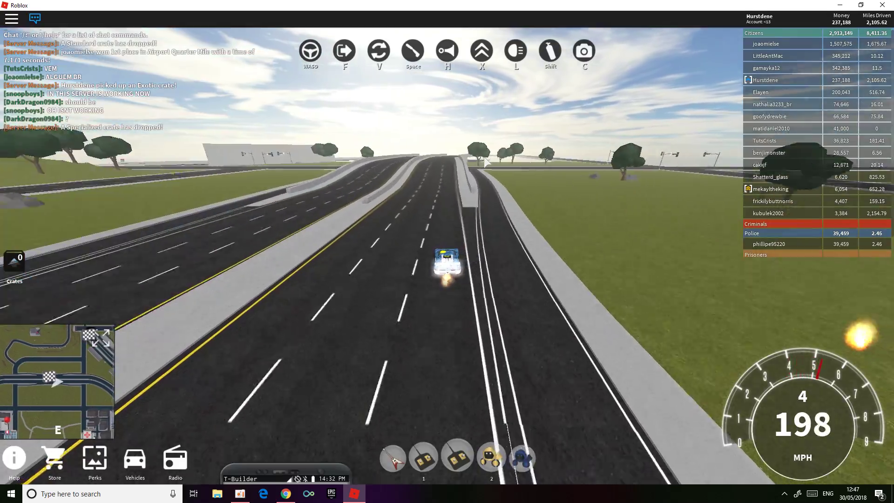
Steer through the curves past the median and accelerate past the tall buildings
{"action": "key", "text": "d"}
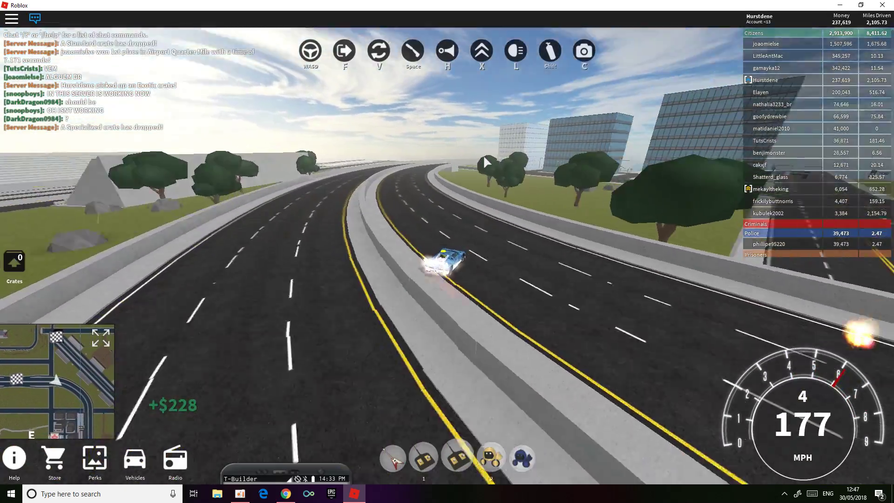
{"action": "key", "text": "w"}
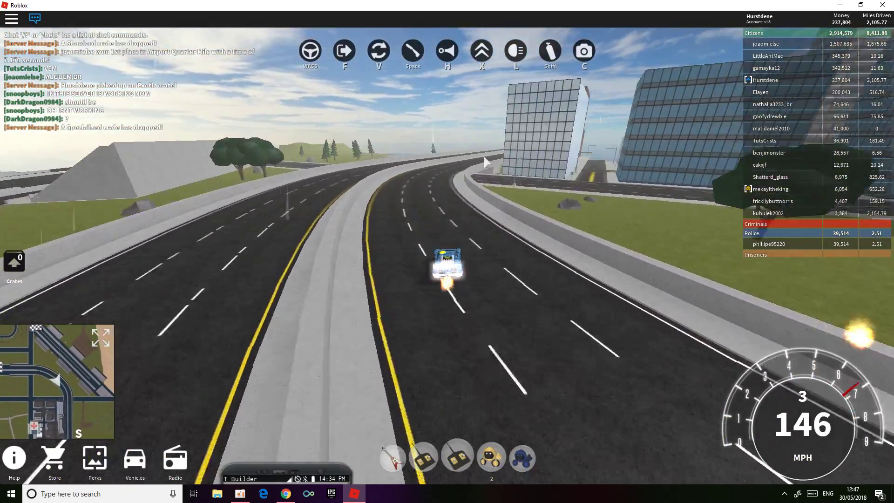
{"action": "key", "text": "a"}
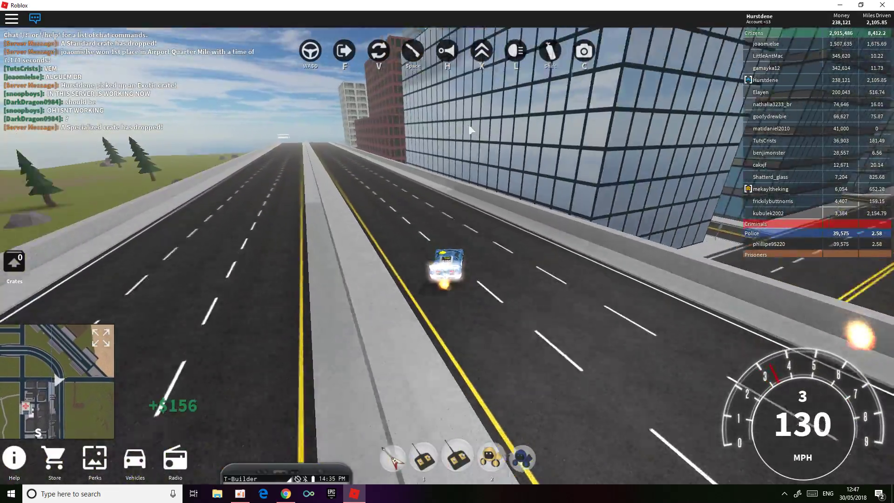
{"action": "key", "text": "w"}
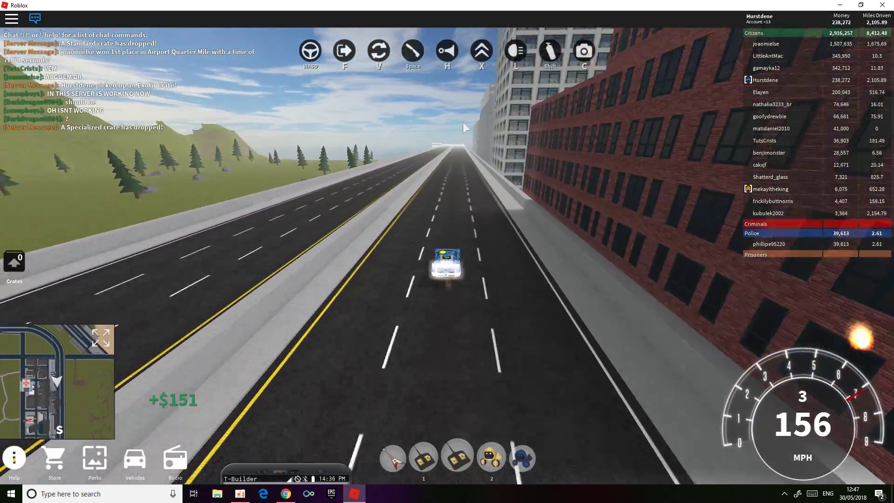
{"action": "key", "text": "w"}
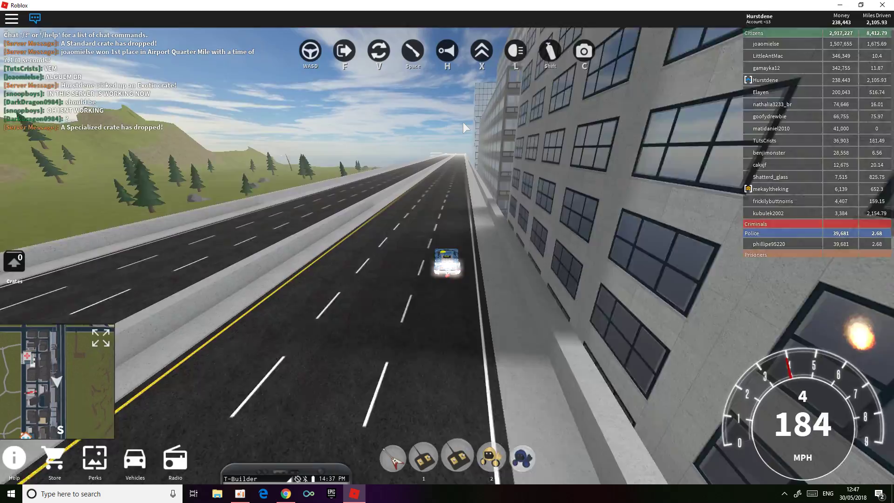
{"action": "key", "text": "w"}
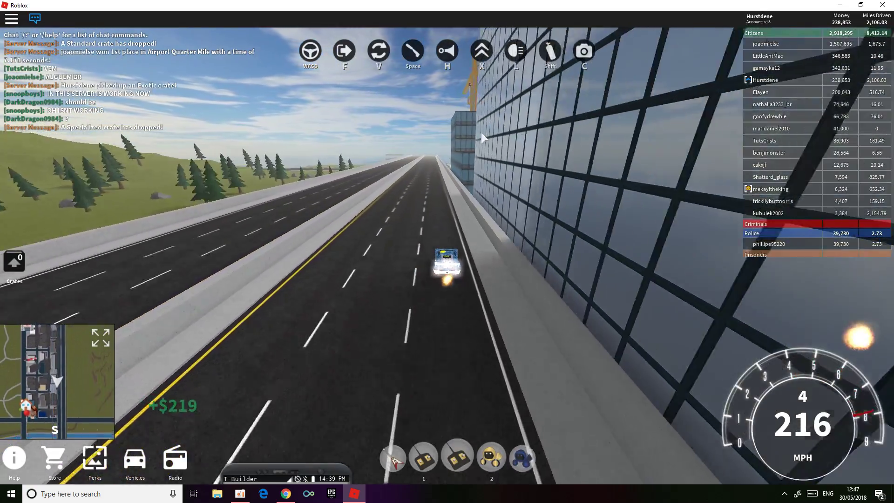
{"action": "key", "text": "w"}
{"action": "key", "text": "w"}
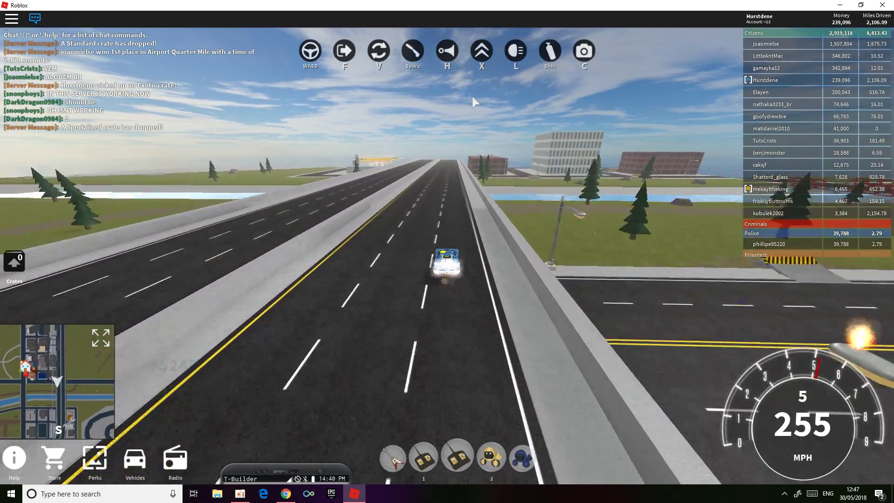
Right the car, nitro back up to about 190 mph, then brake into a skid at the curve
{"action": "key", "text": "a"}
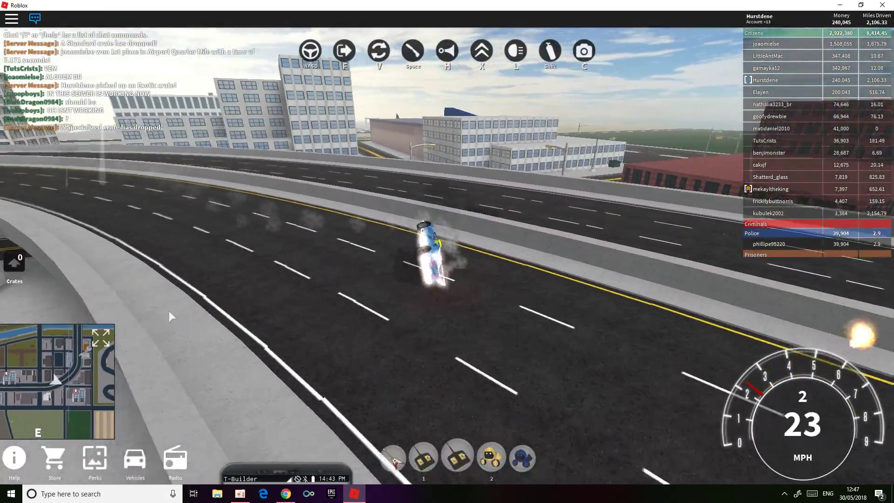
{"action": "key", "text": "w"}
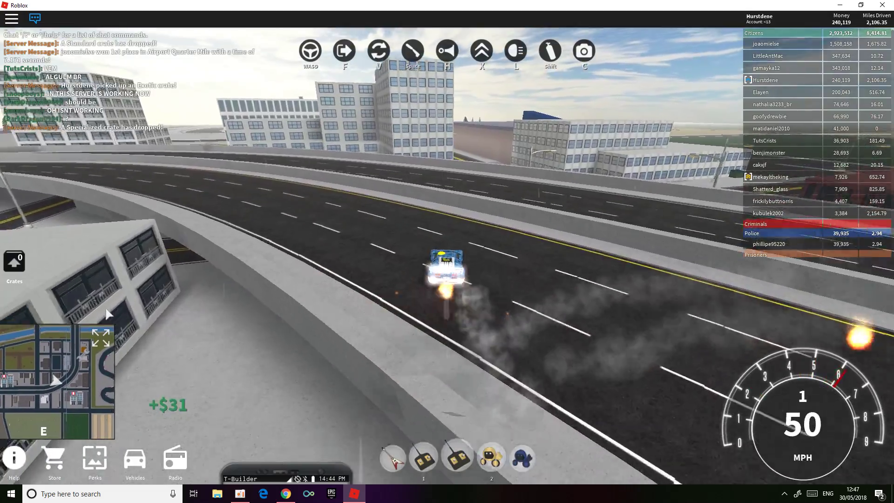
{"action": "key", "text": "d"}
{"action": "key", "text": "w"}
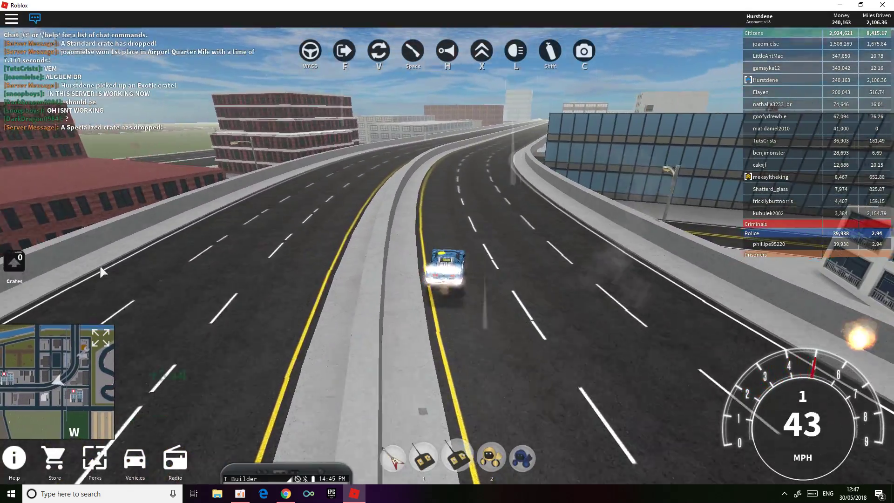
{"action": "key", "text": "shift"}
{"action": "key", "text": "w"}
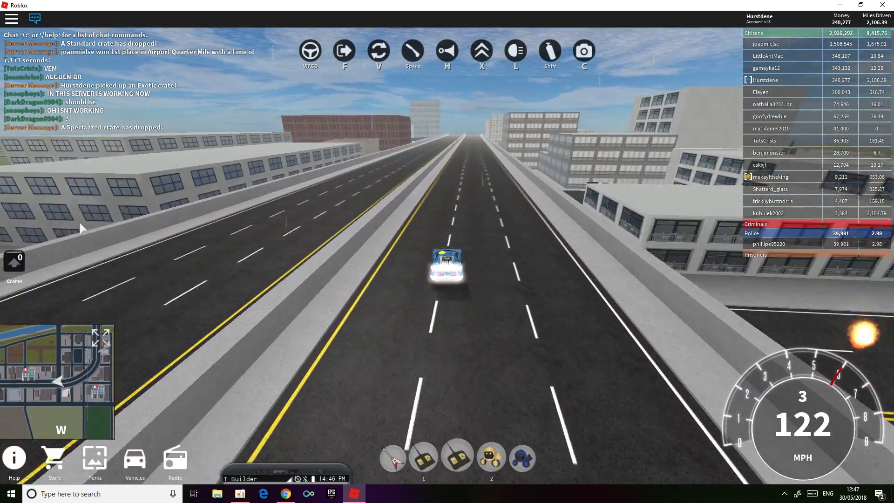
{"action": "key", "text": "w"}
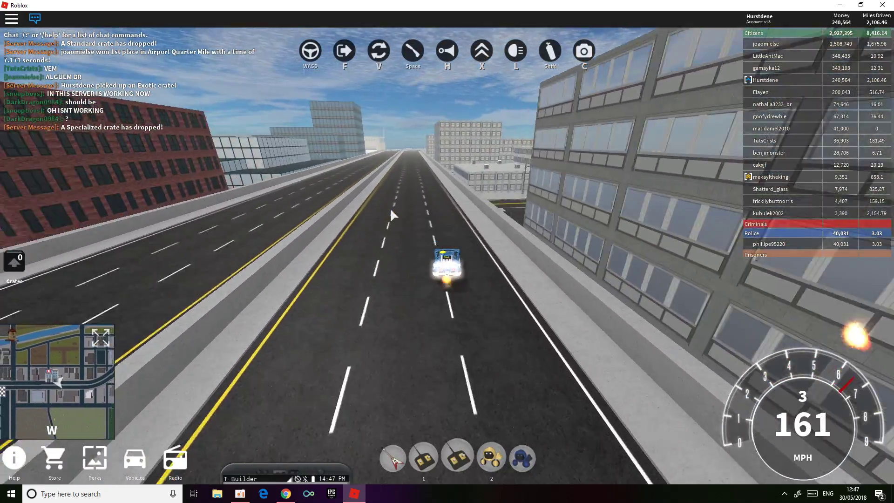
{"action": "key", "text": "w"}
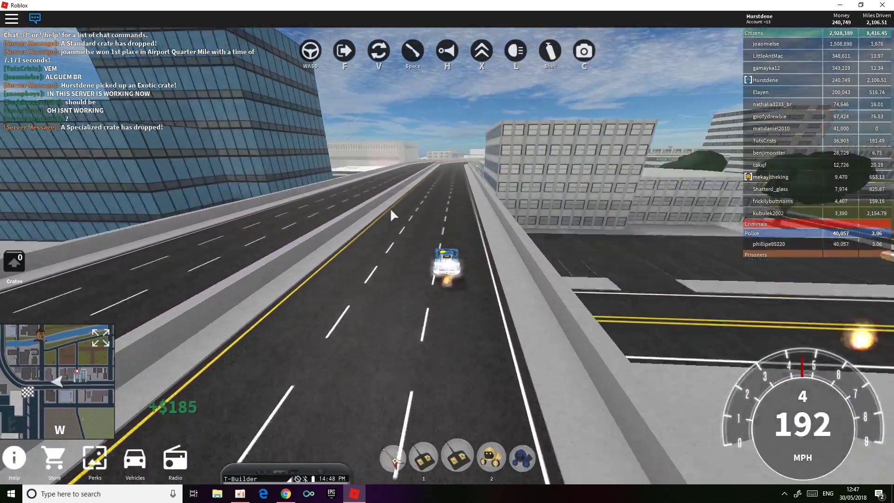
{"action": "key", "text": "s"}
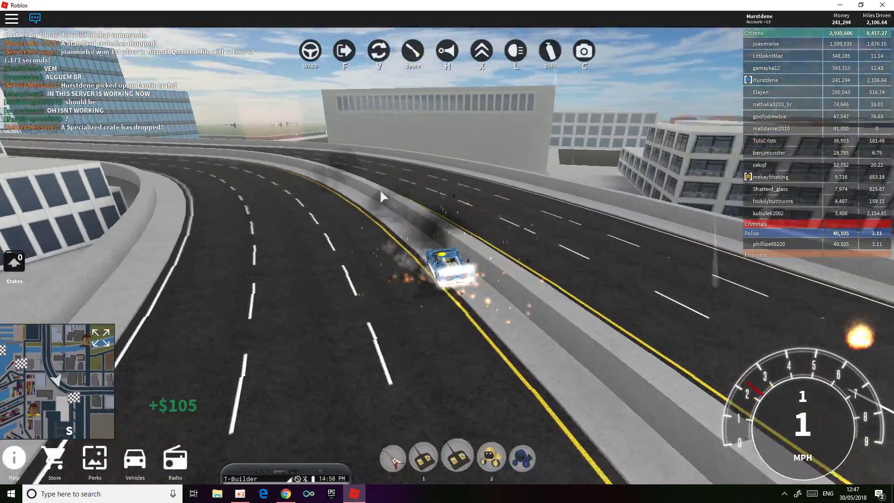
Restart the stopped Bugatti and accelerate along the curving highway past 270 mph in top gear
{"action": "key", "text": "w"}
{"action": "key", "text": "w"}
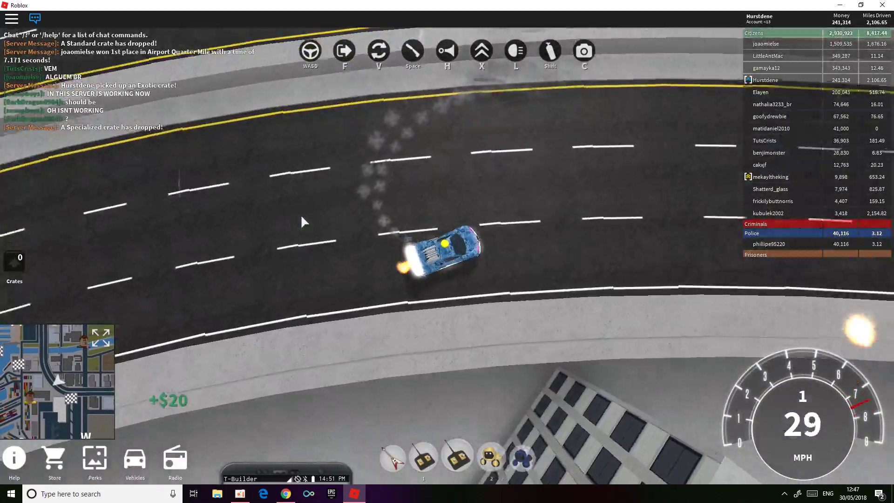
{"action": "key", "text": "w"}
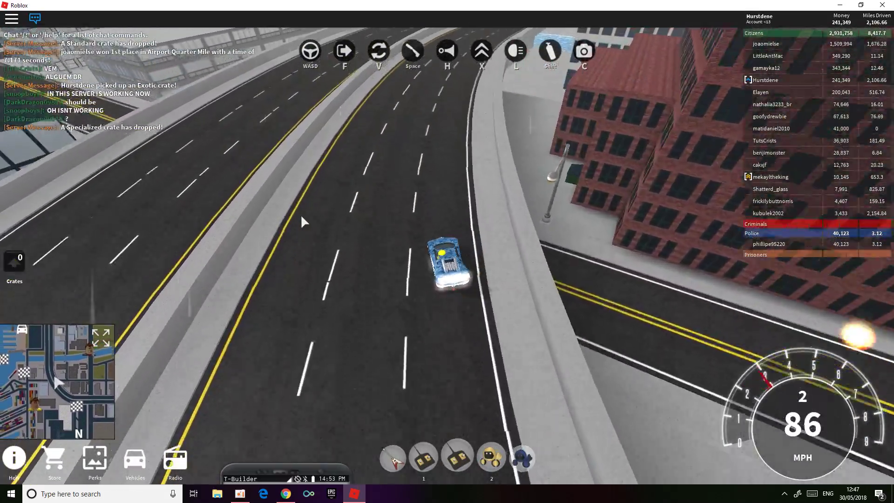
{"action": "key", "text": "w"}
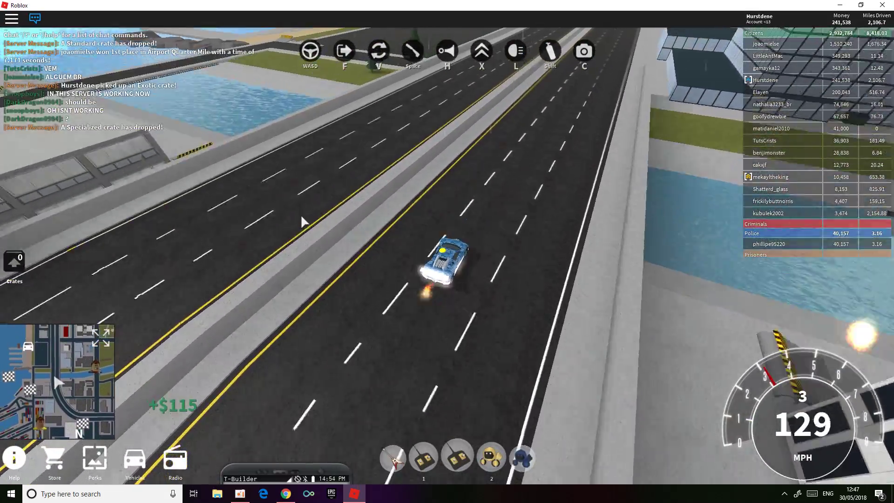
{"action": "key", "text": "w"}
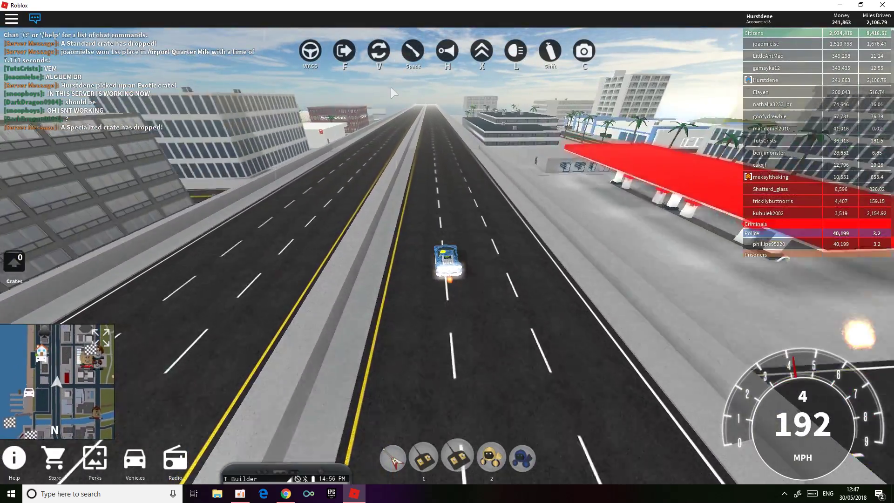
{"action": "key", "text": "w"}
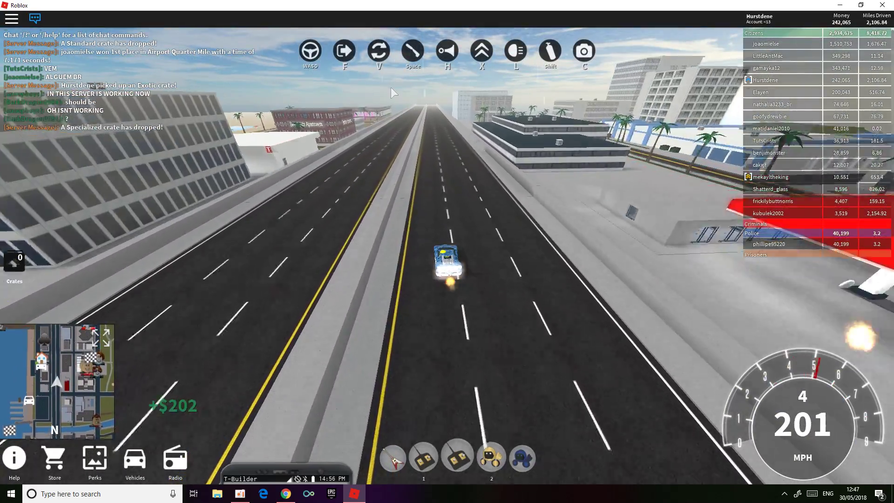
{"action": "key", "text": "w"}
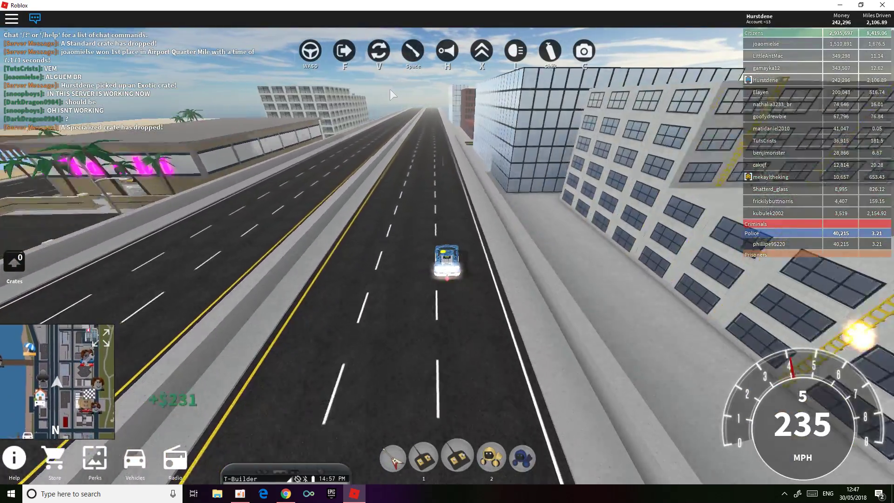
{"action": "key", "text": "w"}
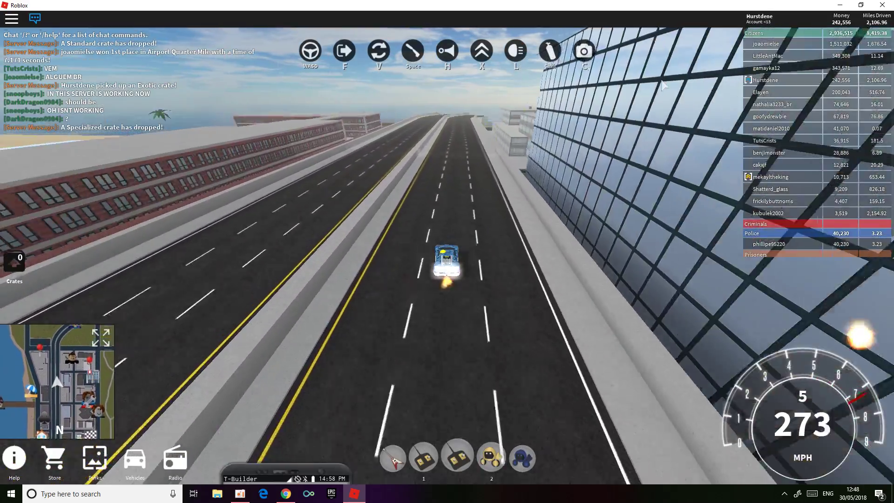
Clip the median, recover, and speed back up to about 192 mph on the overpass
{"action": "key", "text": "a"}
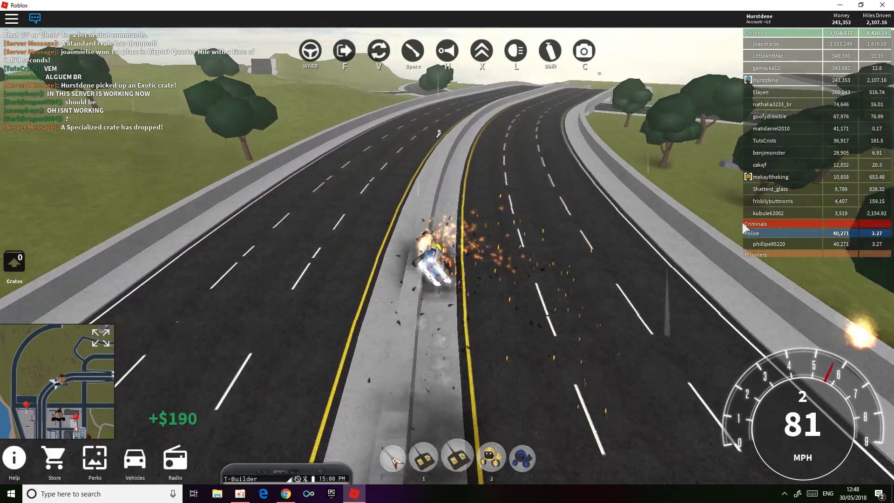
{"action": "key", "text": "d"}
{"action": "key", "text": "d"}
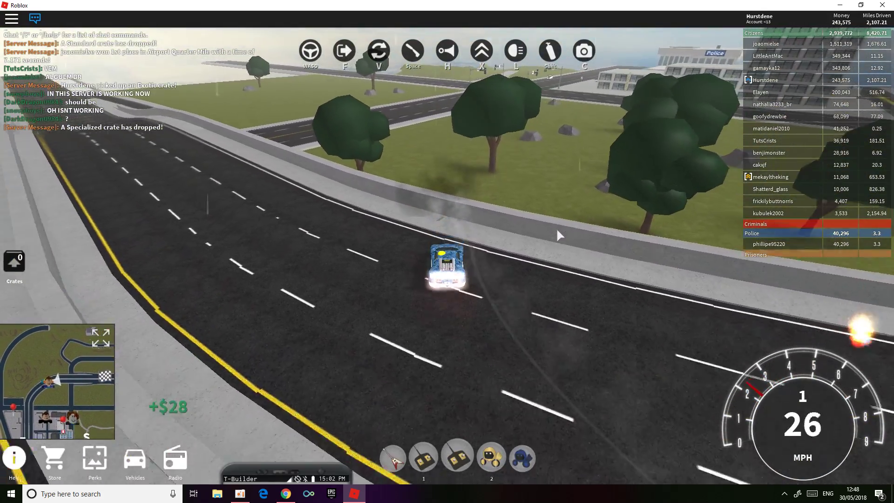
{"action": "key", "text": "w"}
{"action": "key", "text": "w"}
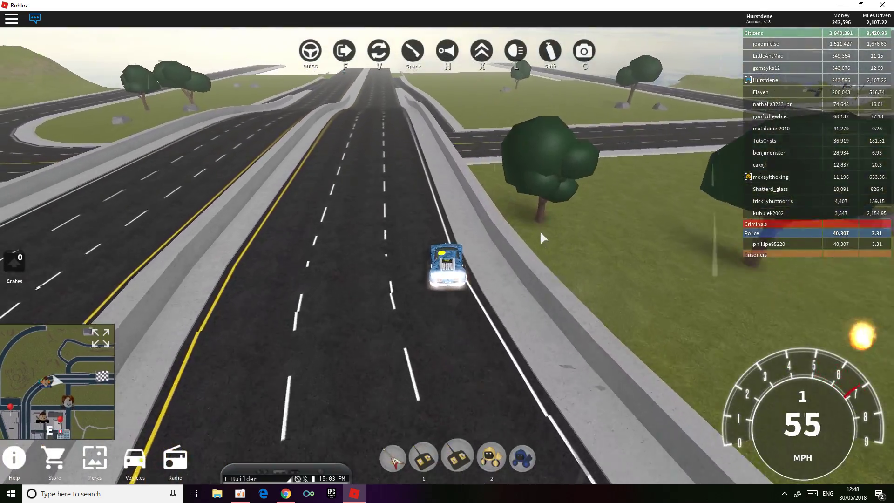
{"action": "key", "text": "w"}
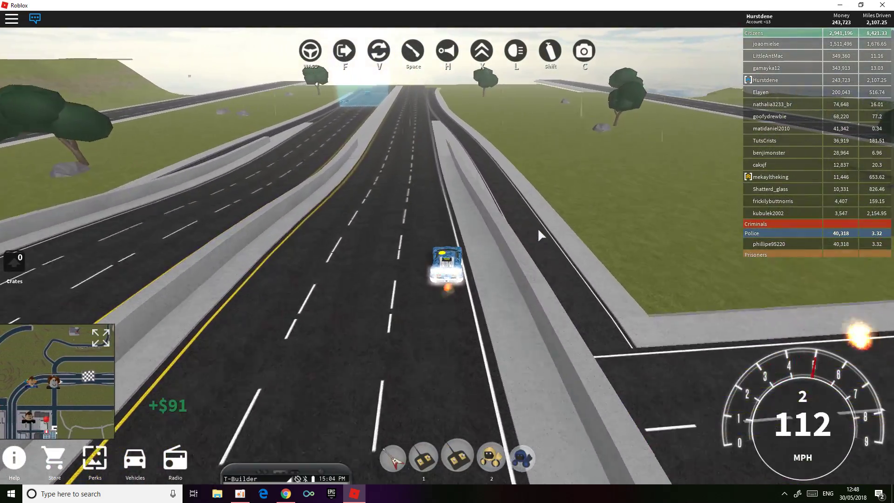
{"action": "key", "text": "w"}
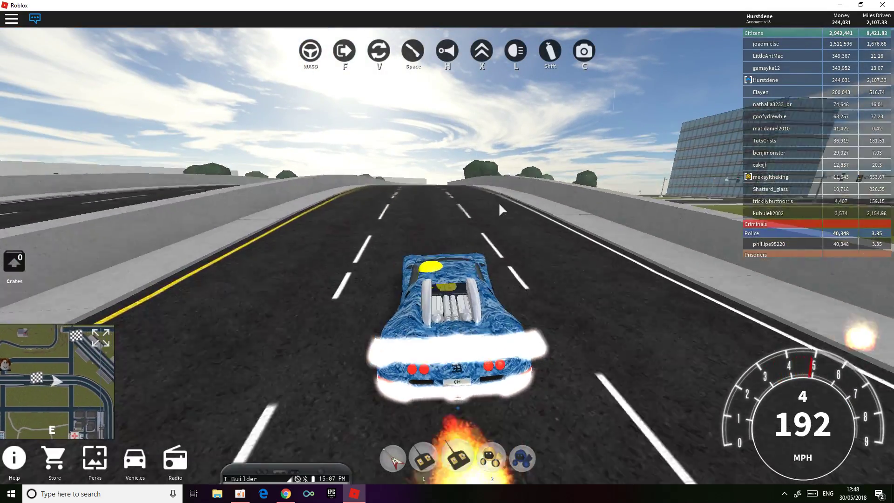
Drift the Bugatti through the right curve and steer it away from the wall
{"action": "key", "text": "d"}
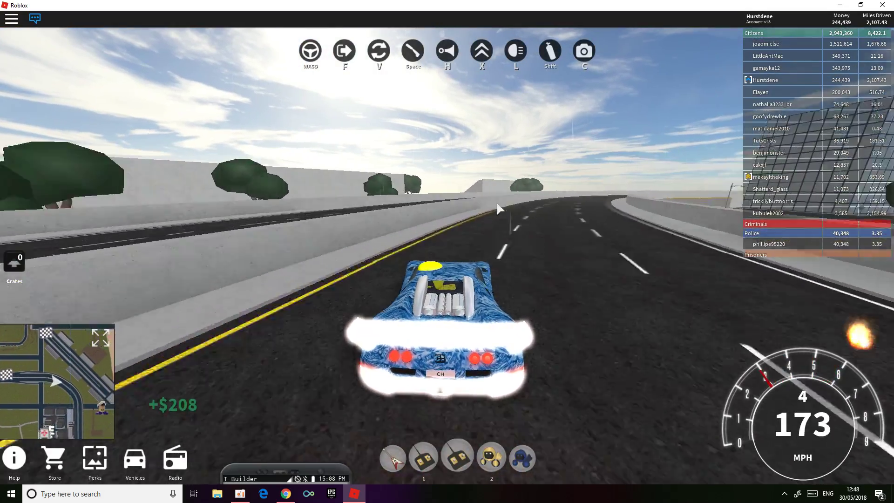
{"action": "key", "text": "d"}
{"action": "key", "text": "d"}
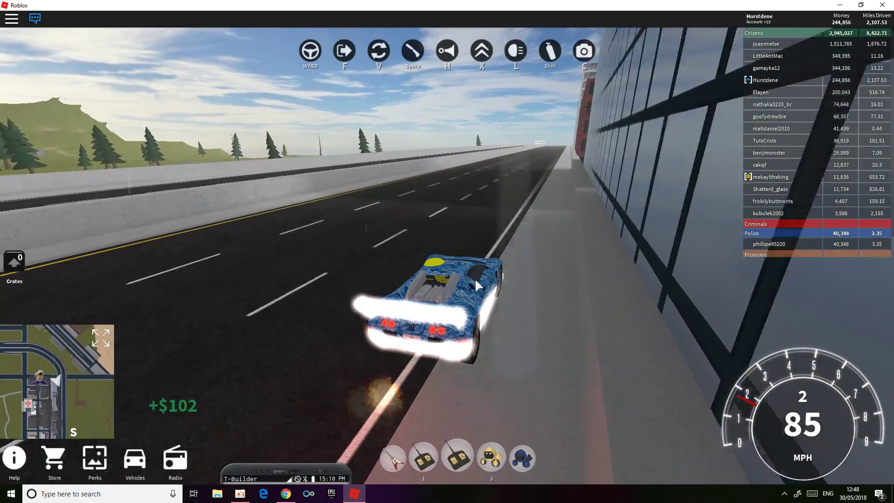
{"action": "key", "text": "a"}
{"action": "key", "text": "a"}
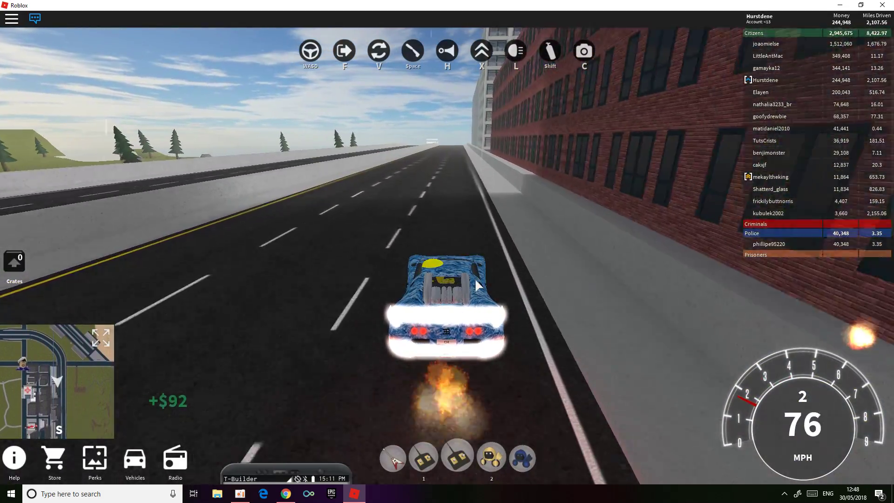
{"action": "key", "text": "shift"}
{"action": "key", "text": "shift"}
{"action": "key", "text": "shift"}
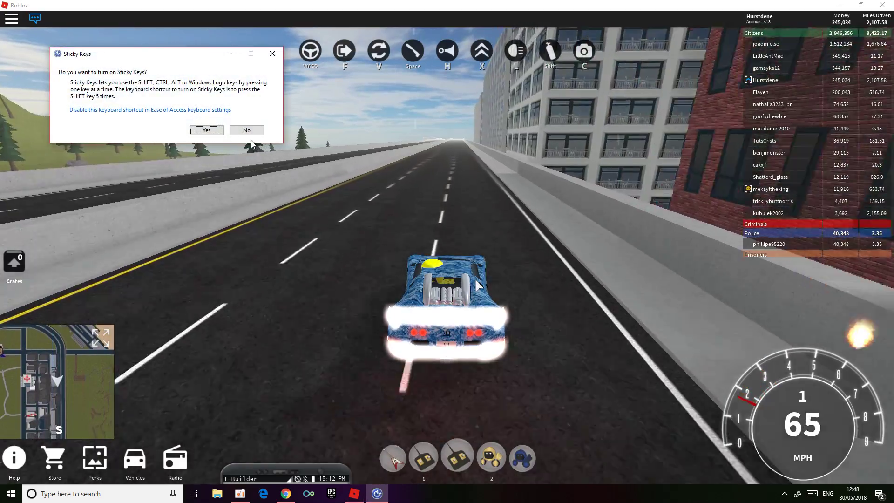
Decline the Sticky Keys prompt and accelerate with nitro back near 191 mph
{"action": "left_click", "coordinate": [286, 136]}
{"action": "key", "text": "w"}
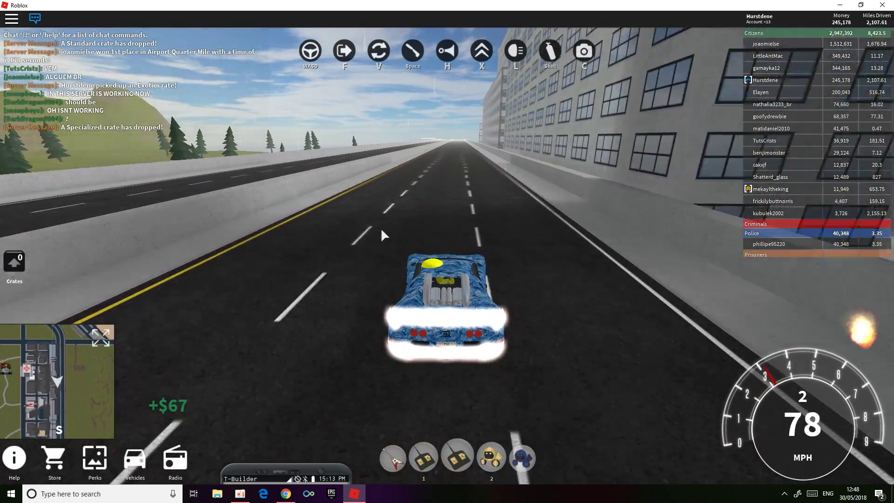
{"action": "key", "text": "shift"}
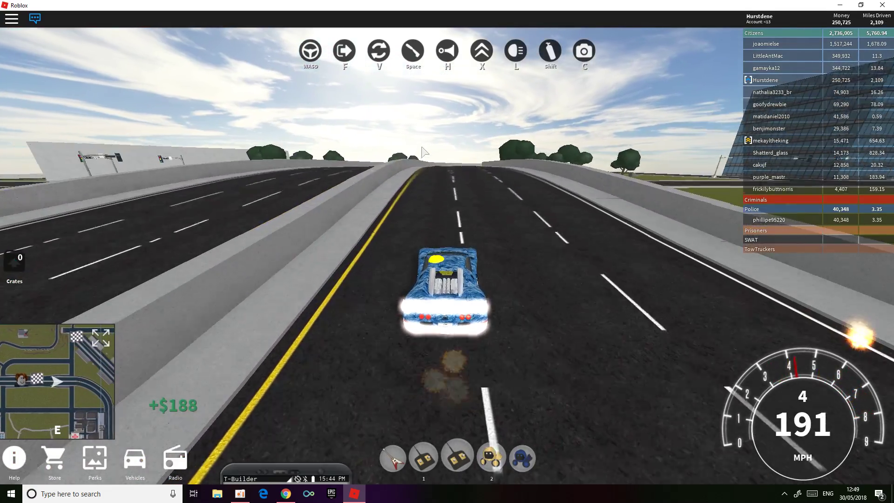
Nitro through the left curve past 270 mph, then steer into the curve and hit the barrier
{"action": "key", "text": "a"}
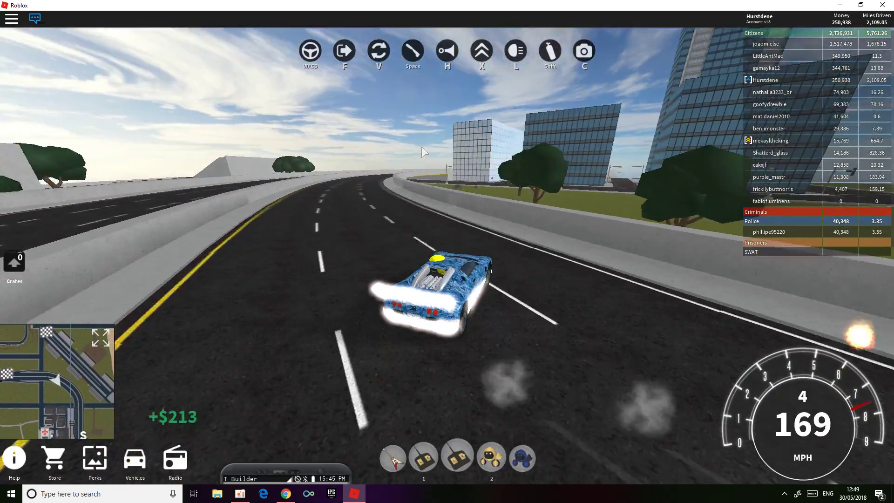
{"action": "key", "text": "shift"}
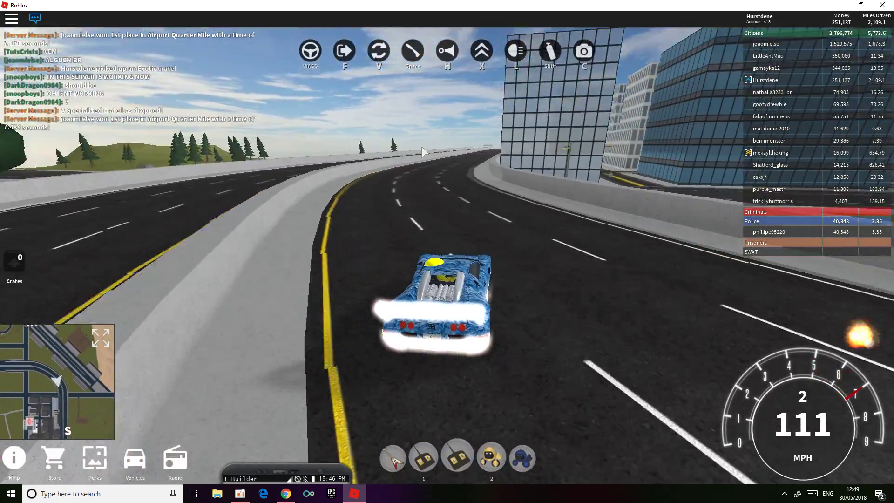
{"action": "key", "text": "a"}
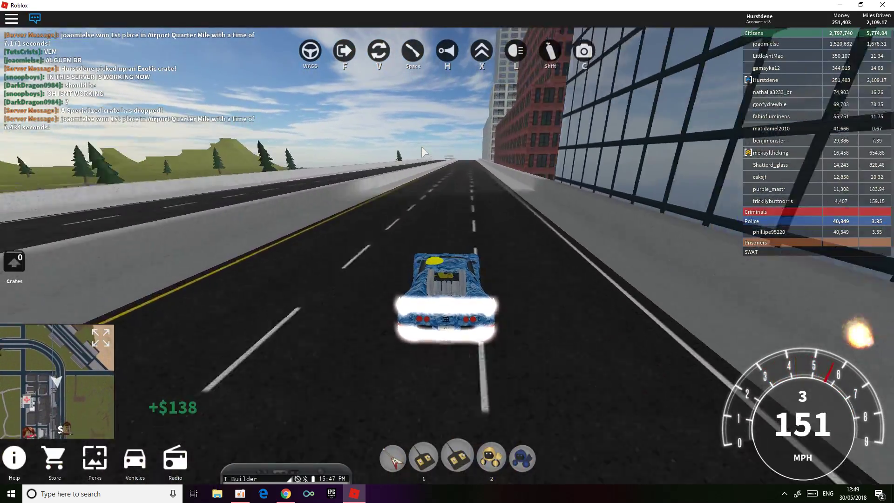
{"action": "key", "text": "shift"}
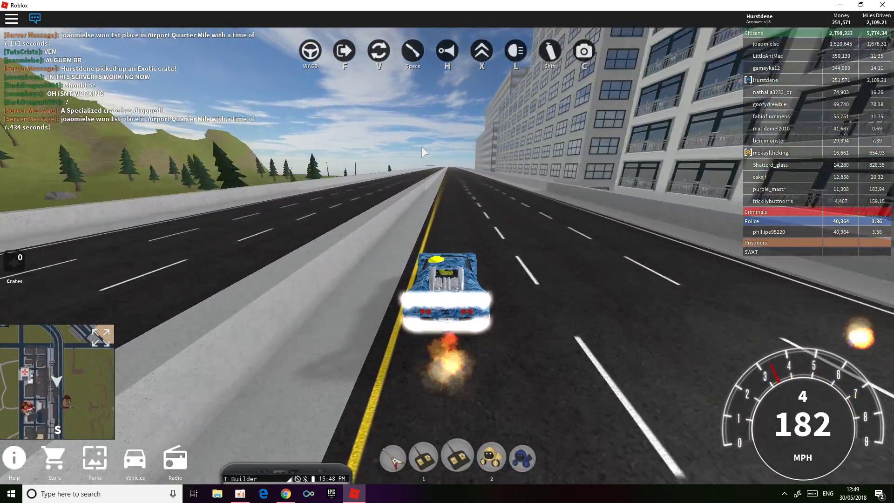
{"action": "key", "text": "w"}
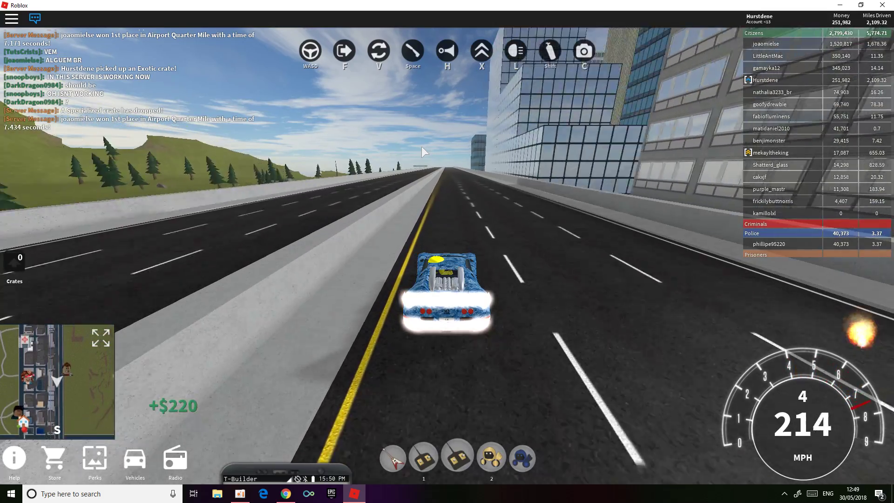
{"action": "key", "text": "w"}
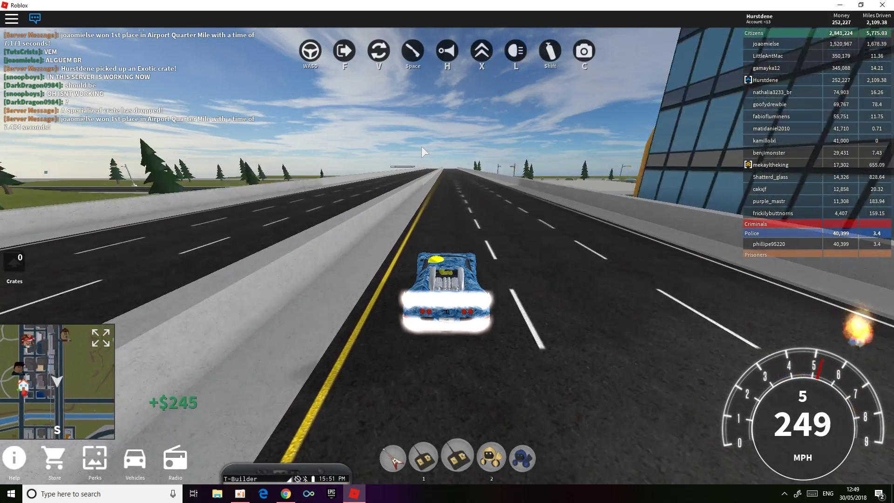
{"action": "key", "text": "w"}
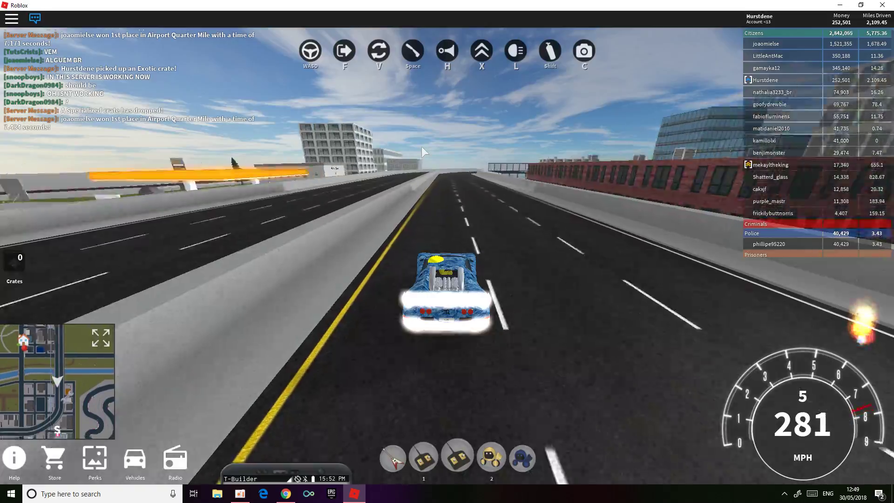
{"action": "key", "text": "a"}
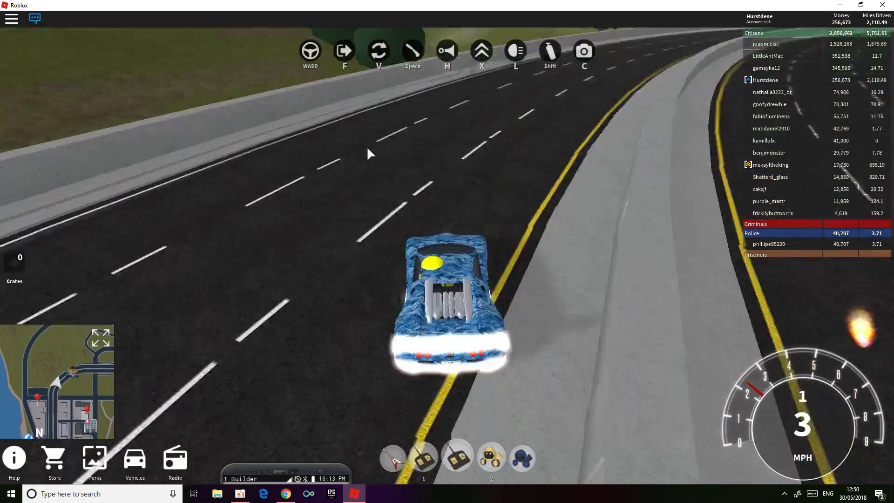
Accelerate back onto the highway after hitting the divider, then swerve across to the other road
{"action": "key", "text": "w"}
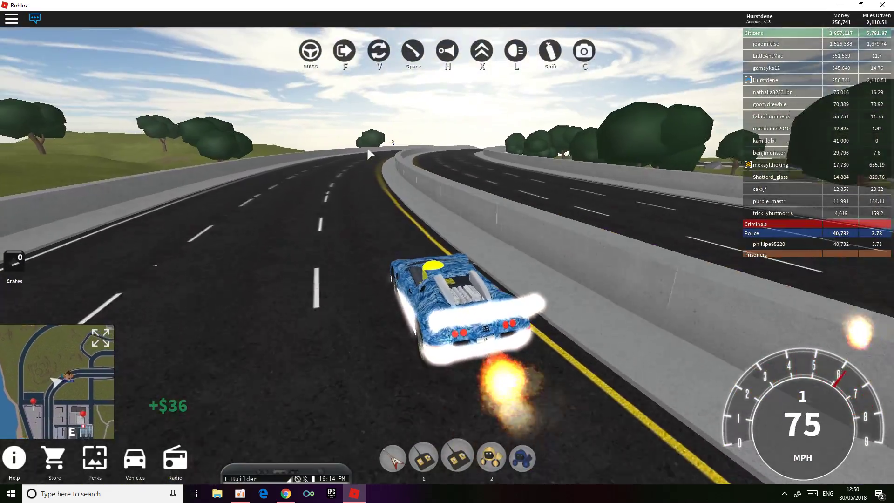
{"action": "key", "text": "w"}
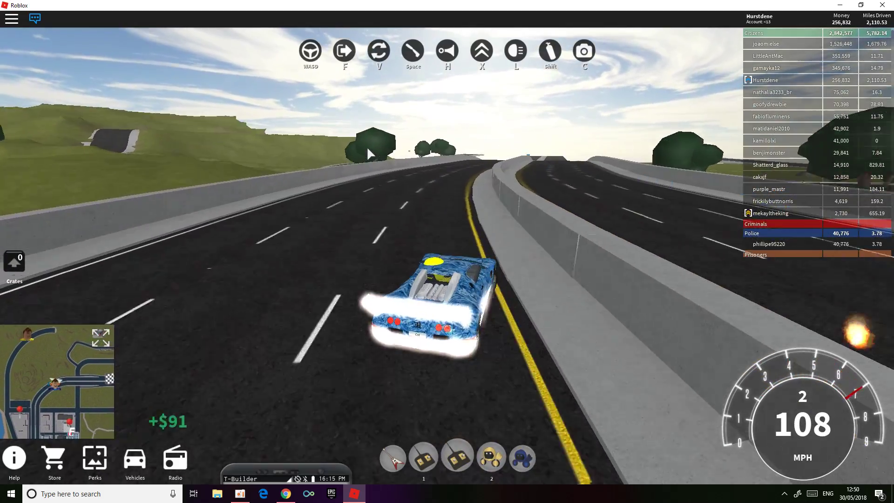
{"action": "key", "text": "w"}
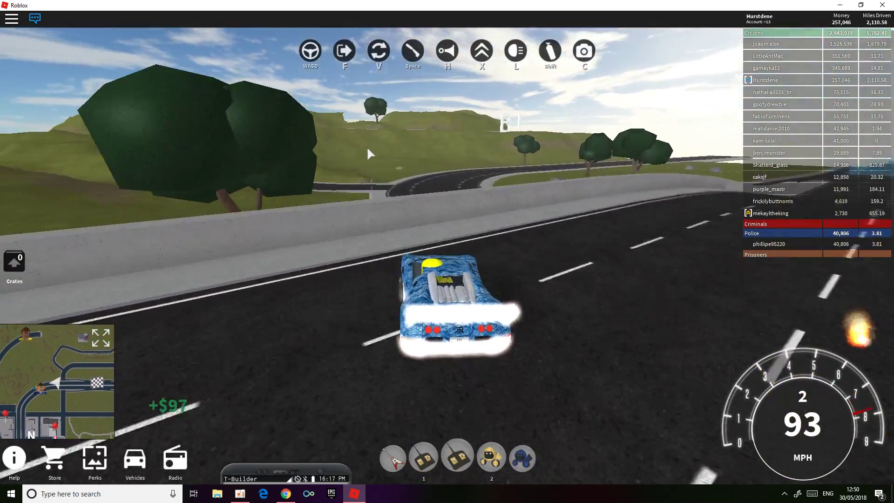
{"action": "key", "text": "w"}
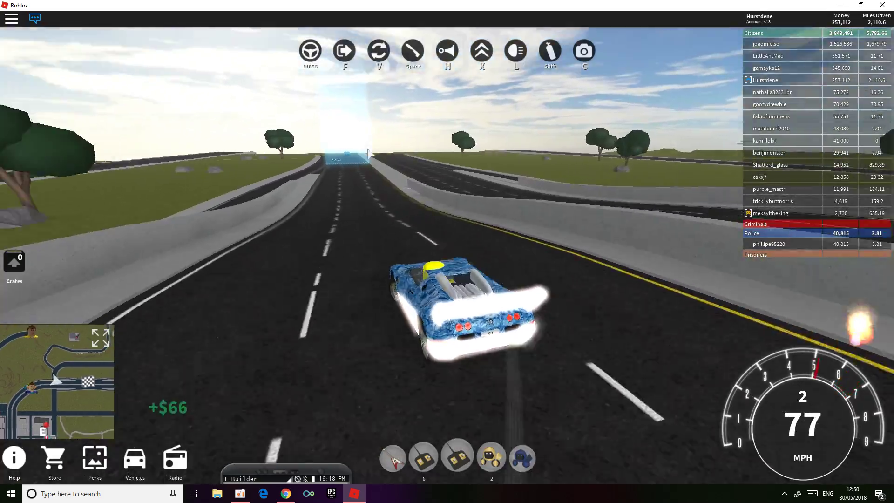
{"action": "key", "text": "a"}
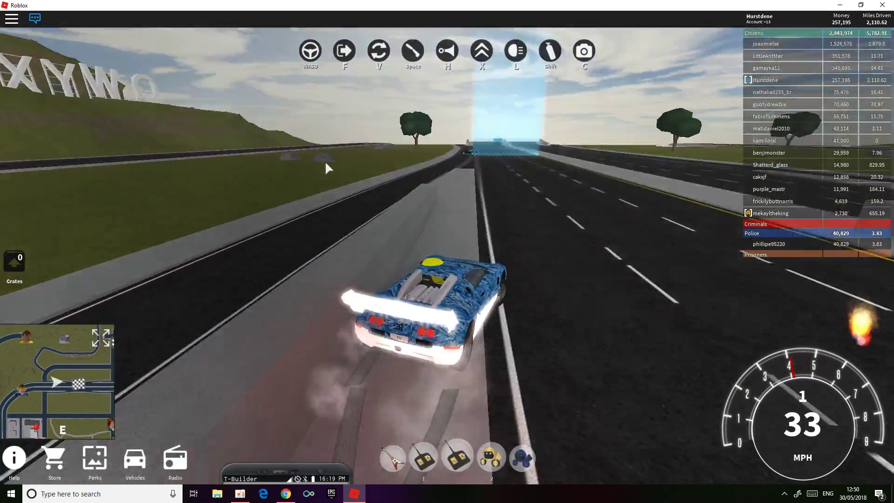
Nitro through the Highway Race checkpoint and up the ramp to about 186 mph, ending flipped
{"action": "key", "text": "w"}
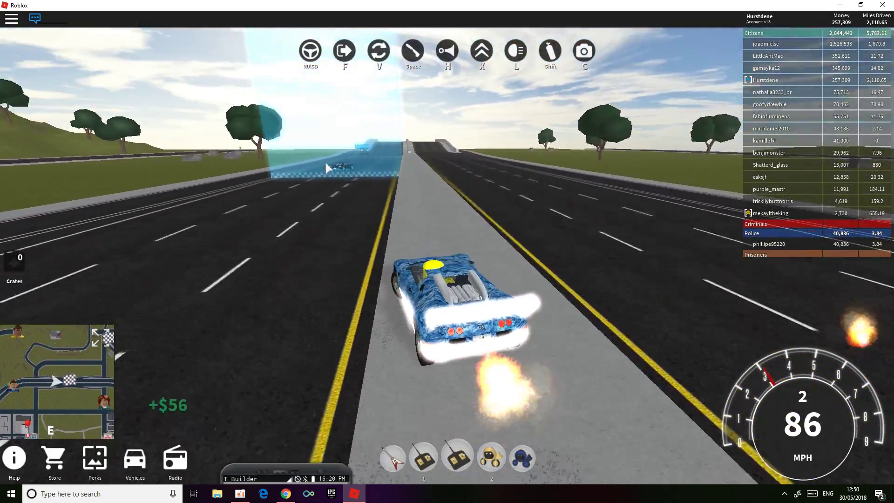
{"action": "key", "text": "d"}
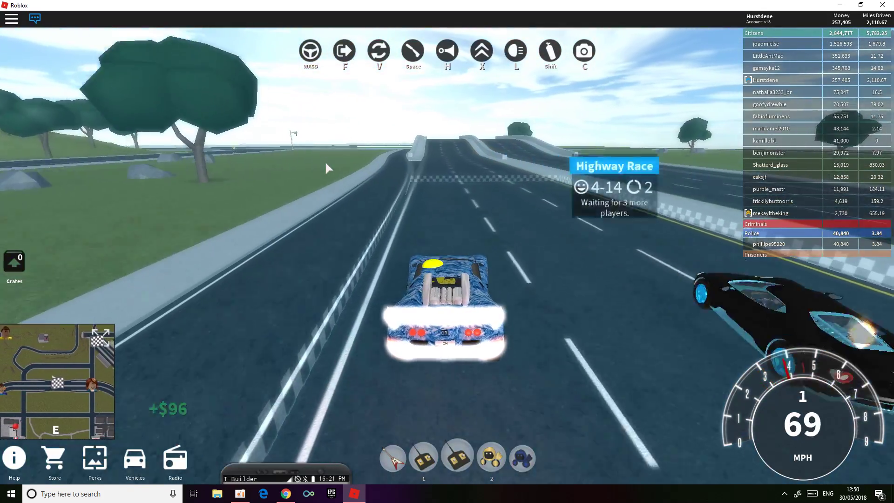
{"action": "key", "text": "shift"}
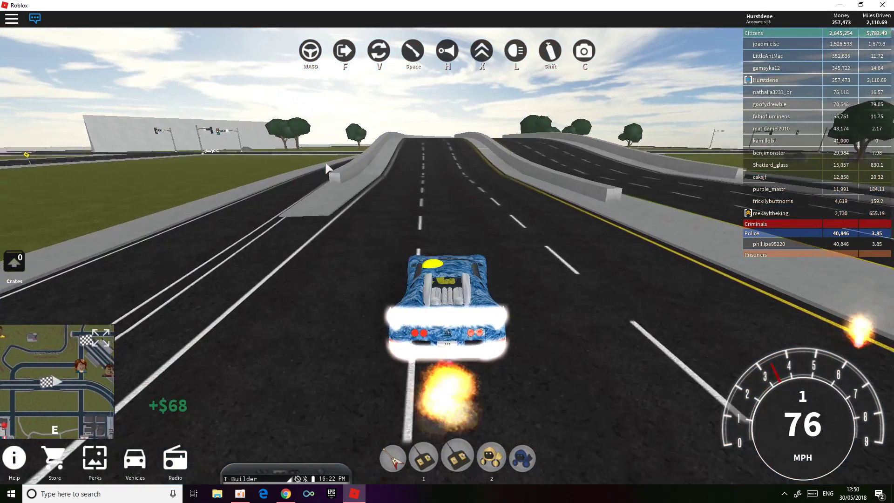
{"action": "key", "text": "w"}
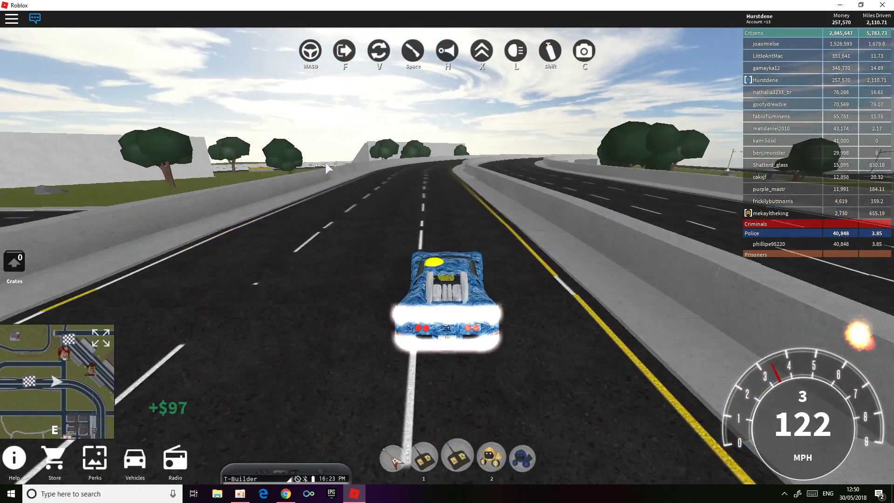
{"action": "key", "text": "d"}
{"action": "key", "text": "w"}
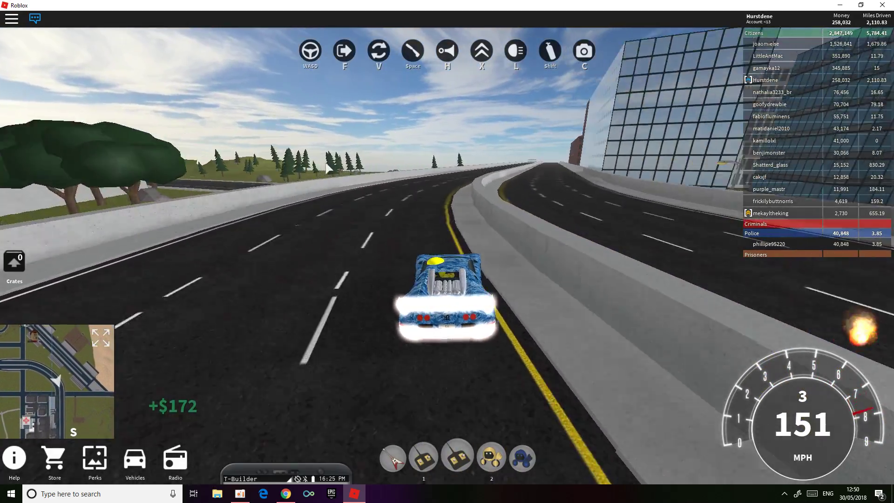
{"action": "key", "text": "w"}
{"action": "key", "text": "a"}
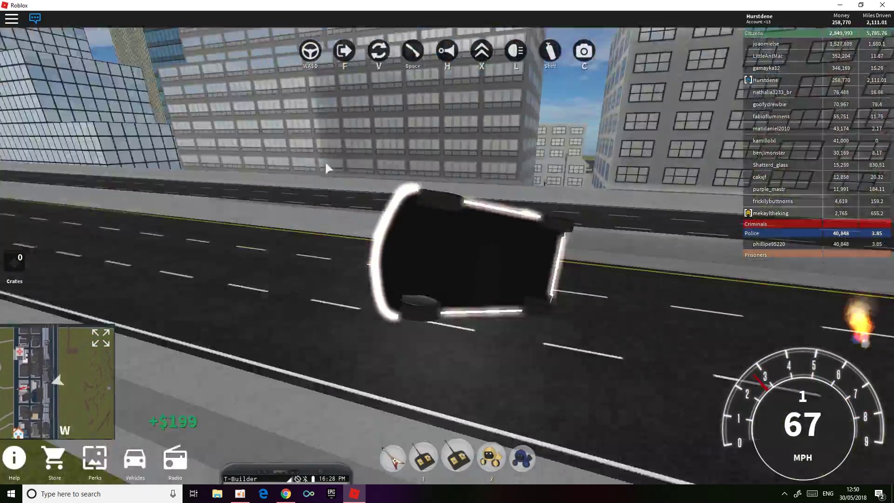
Right the flipped Bugatti and accelerate down the highway toward the city
{"action": "key", "text": "w"}
{"action": "key", "text": "shift"}
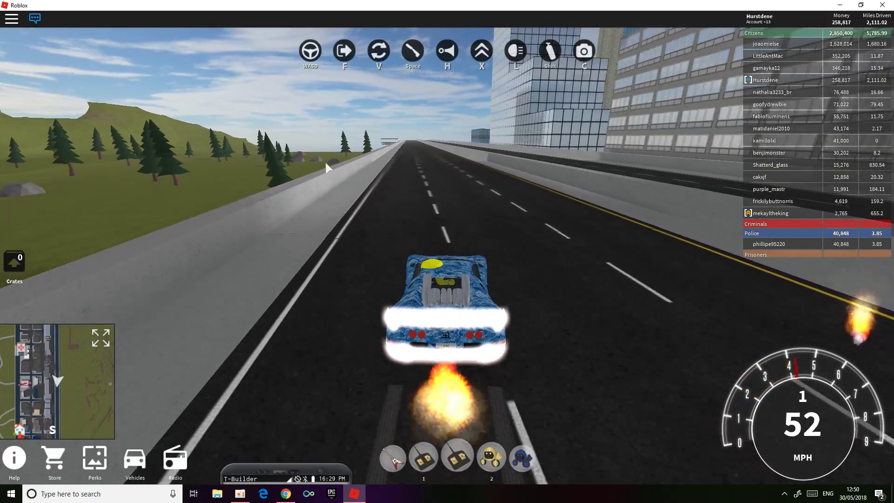
{"action": "key", "text": "w"}
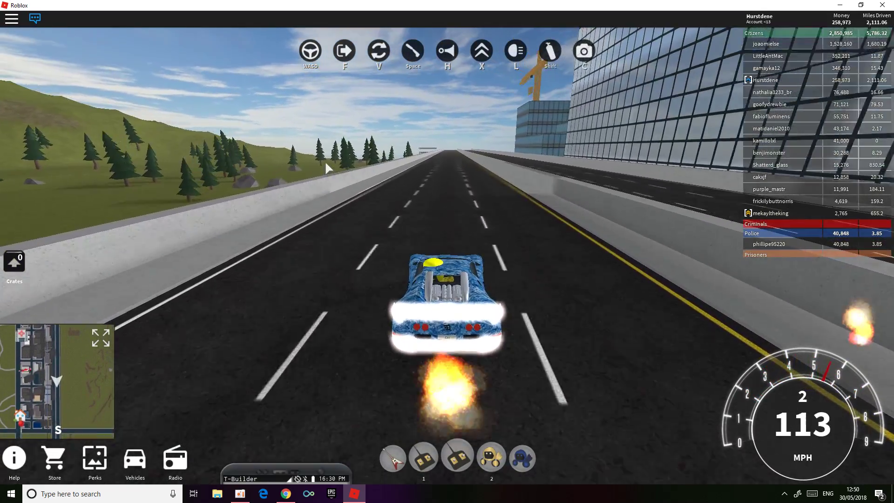
{"action": "key", "text": "w"}
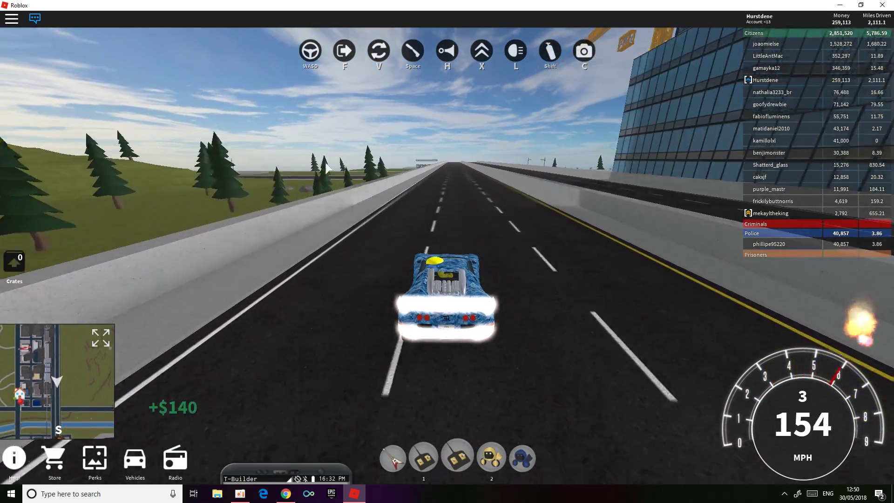
{"action": "key", "text": "w"}
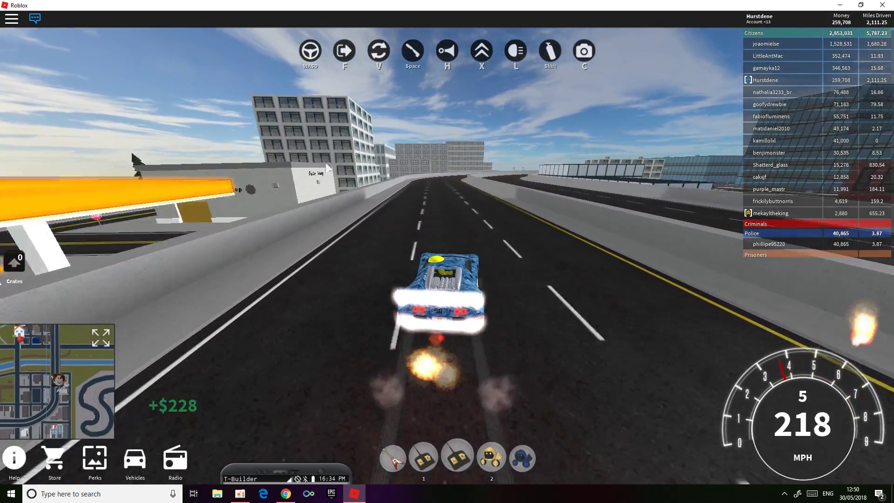
Swing around the left bend and follow the curve, straightening after brushing the barrier
{"action": "key", "text": "a"}
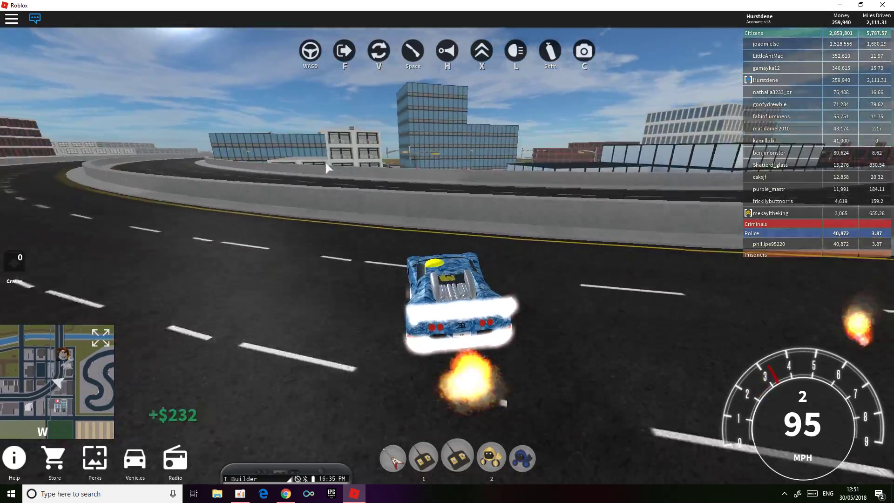
{"action": "key", "text": "w"}
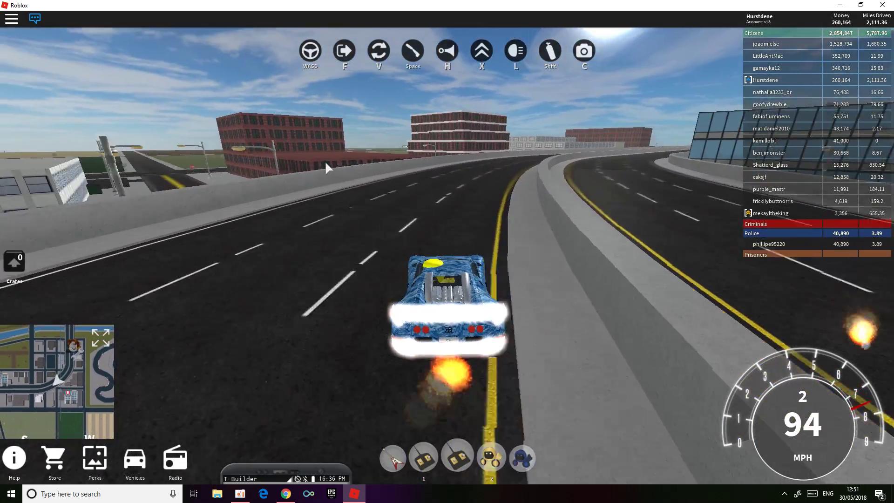
{"action": "key", "text": "w"}
{"action": "key", "text": "d"}
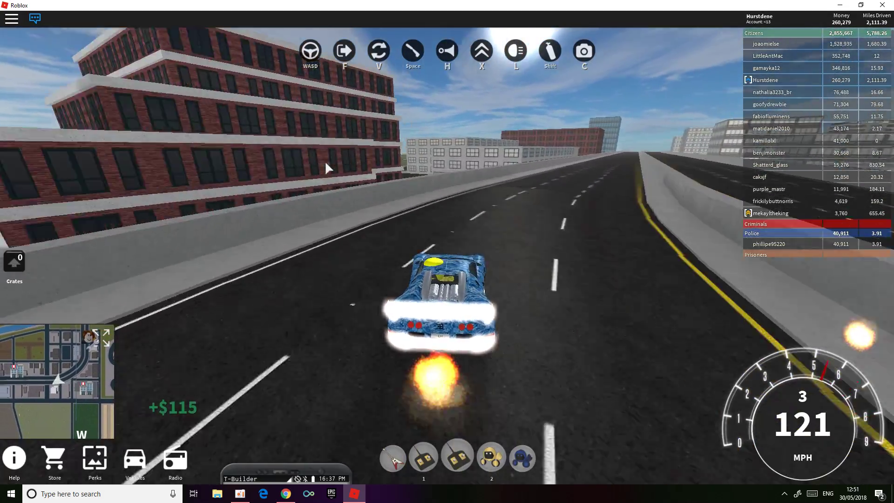
{"action": "key", "text": "d"}
{"action": "key", "text": "w"}
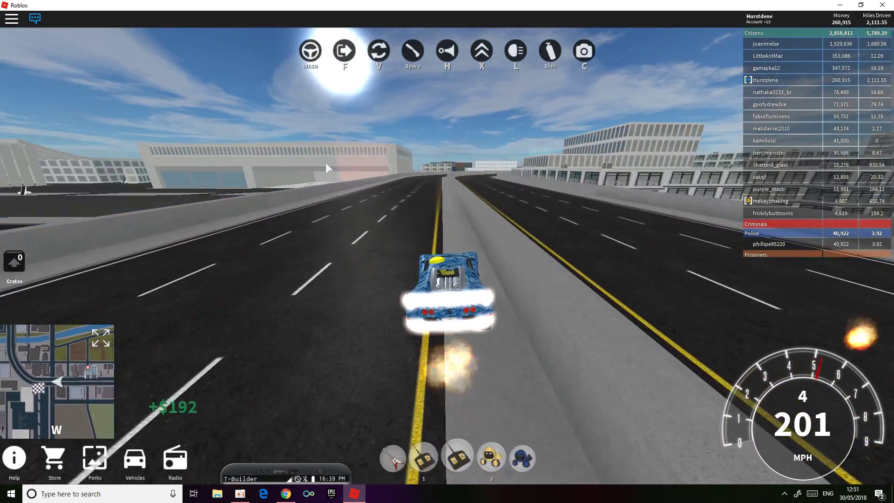
Cruise at about 150 mph past the palm-lined seafront, then bring up oCam to stop recording
{"action": "key", "text": "d"}
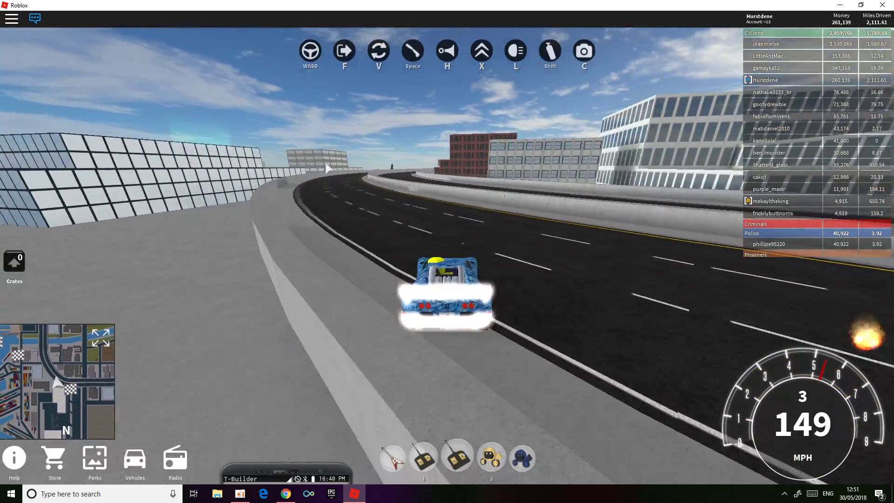
{"action": "key", "text": "a"}
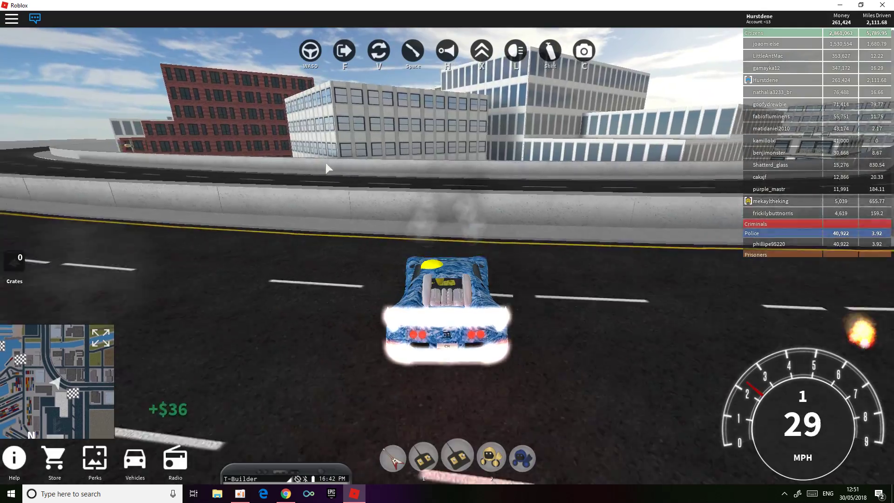
{"action": "key", "text": "a"}
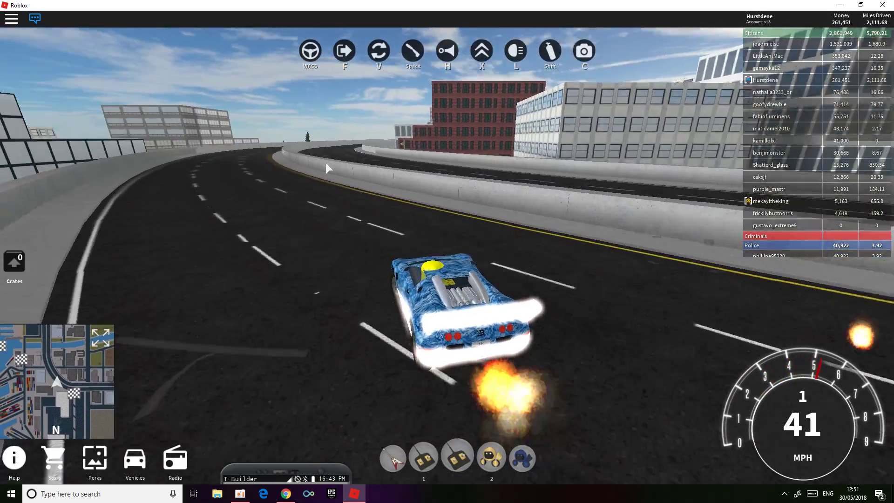
{"action": "key", "text": "w"}
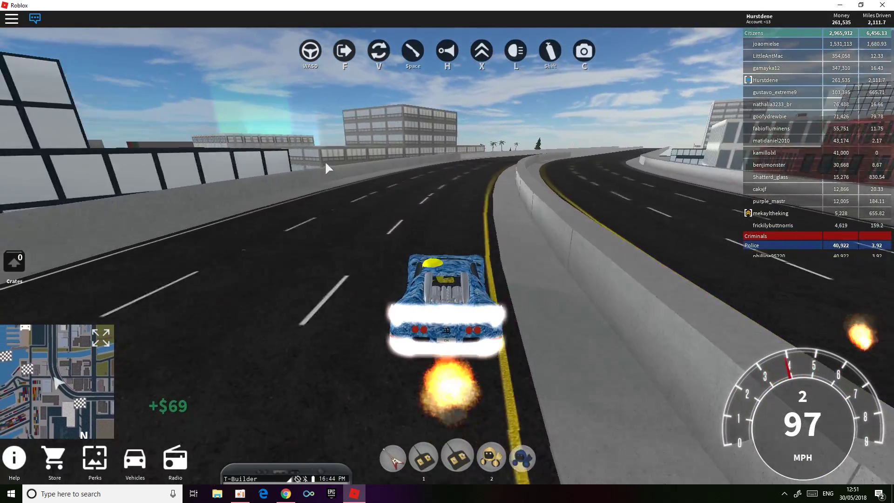
{"action": "key", "text": "d"}
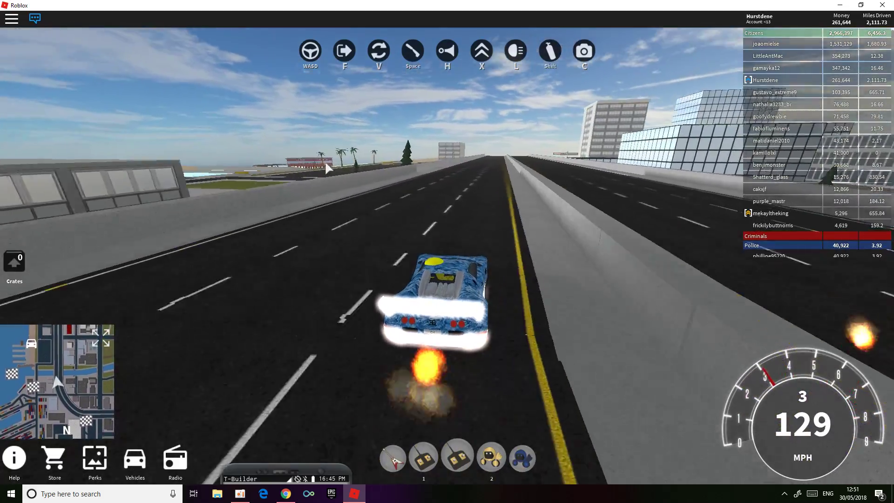
{"action": "key", "text": "w"}
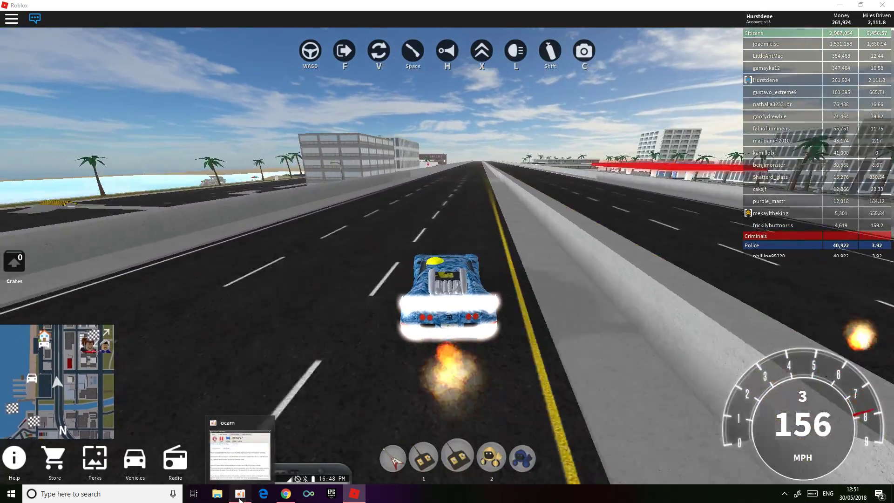
{"action": "left_click", "coordinate": [239, 494]}
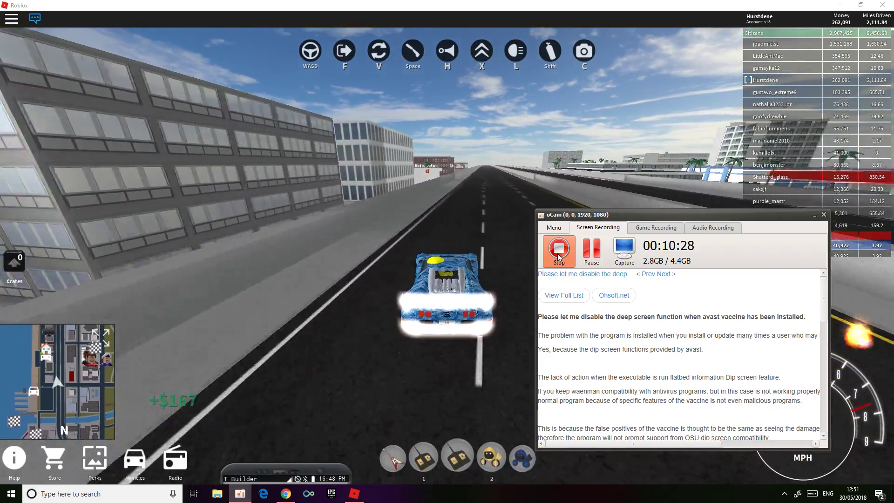